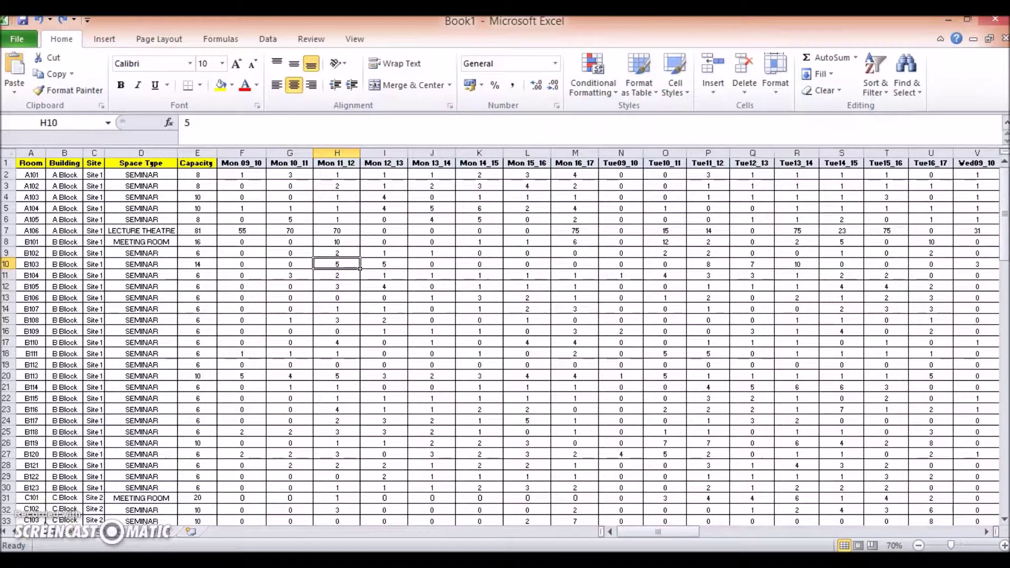
Review the headings from Room, Building, Site, Space Type and Capacity to the hourly Mon 09_10–Fri16_17 columns
scroll(139, 383, down, 20)
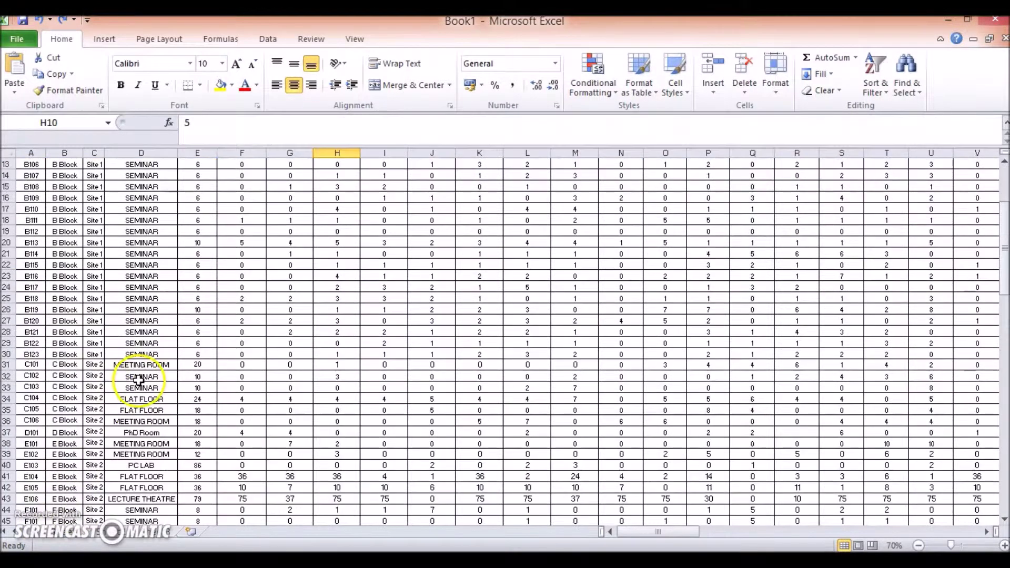
scroll(139, 382, up, 20)
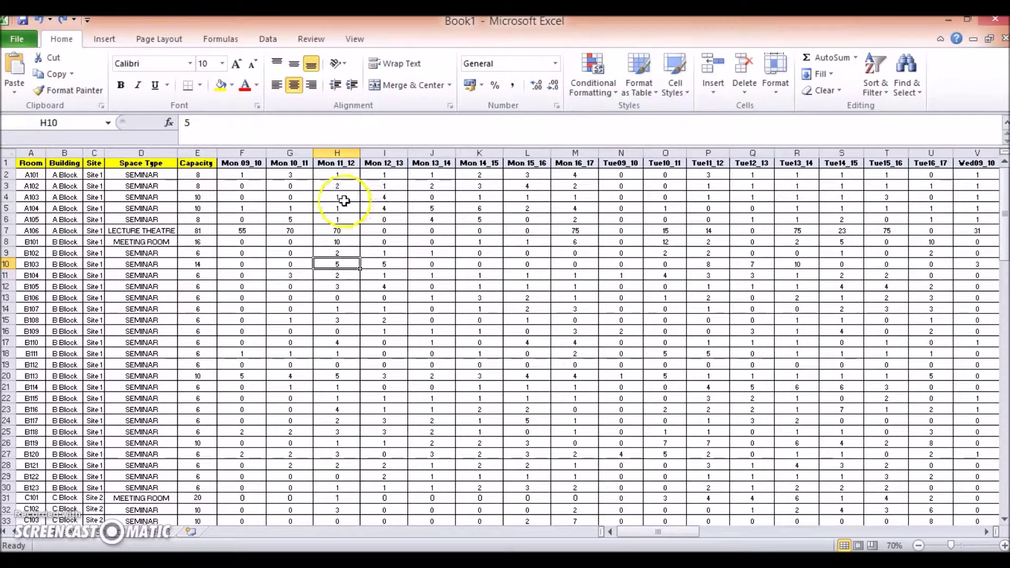
click(30, 152)
click(64, 152)
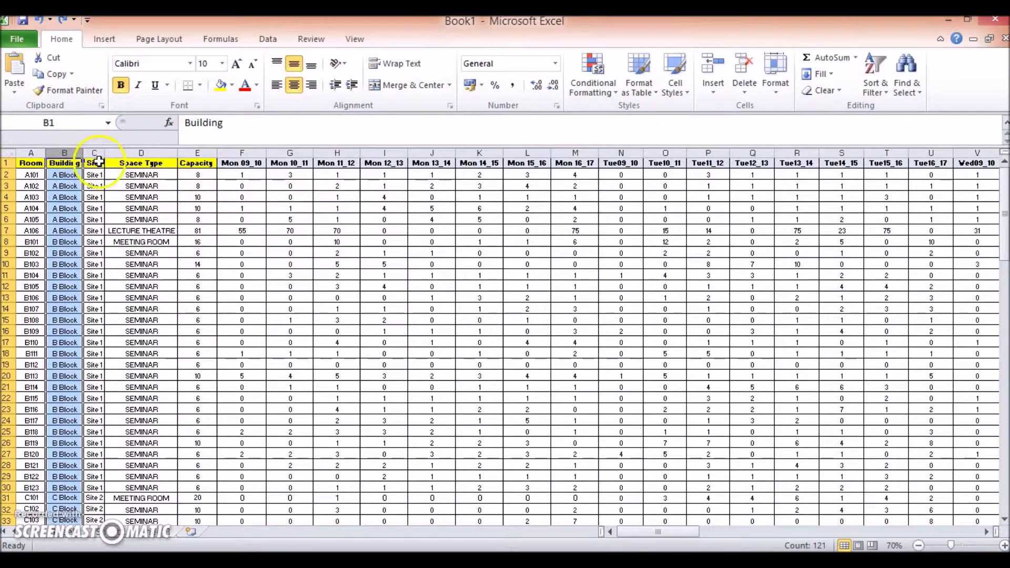
click(99, 163)
click(141, 152)
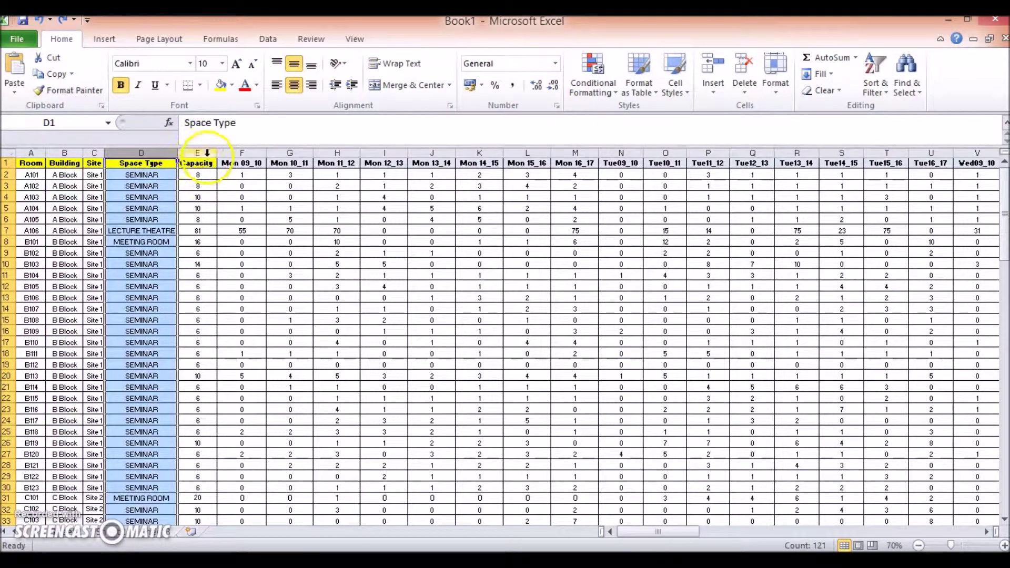
click(208, 152)
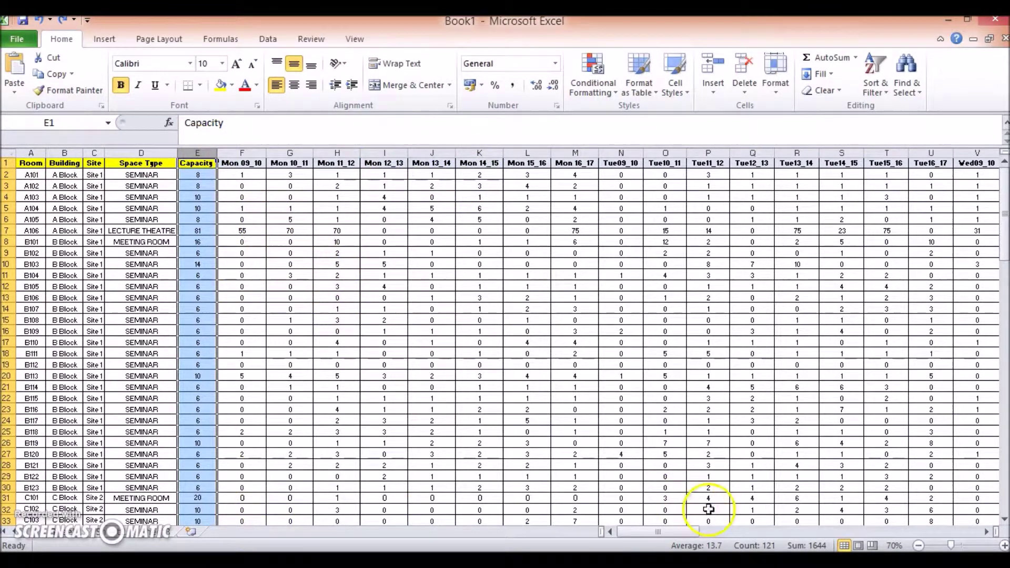
click(250, 164)
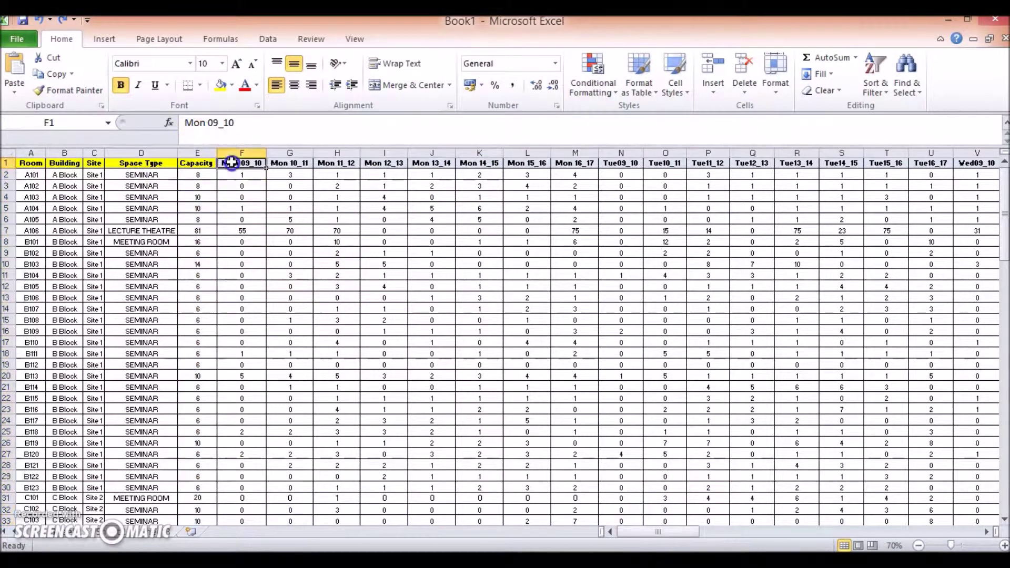
drag(671, 530, 584, 526)
click(281, 163)
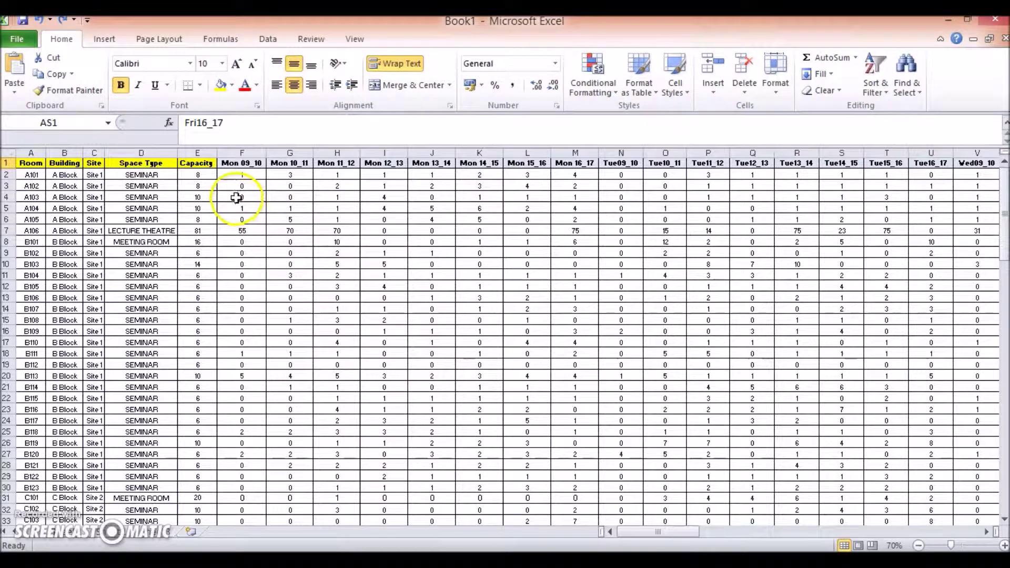
click(190, 198)
Insert a blank column F before the Mon 09_10 data
click(235, 153)
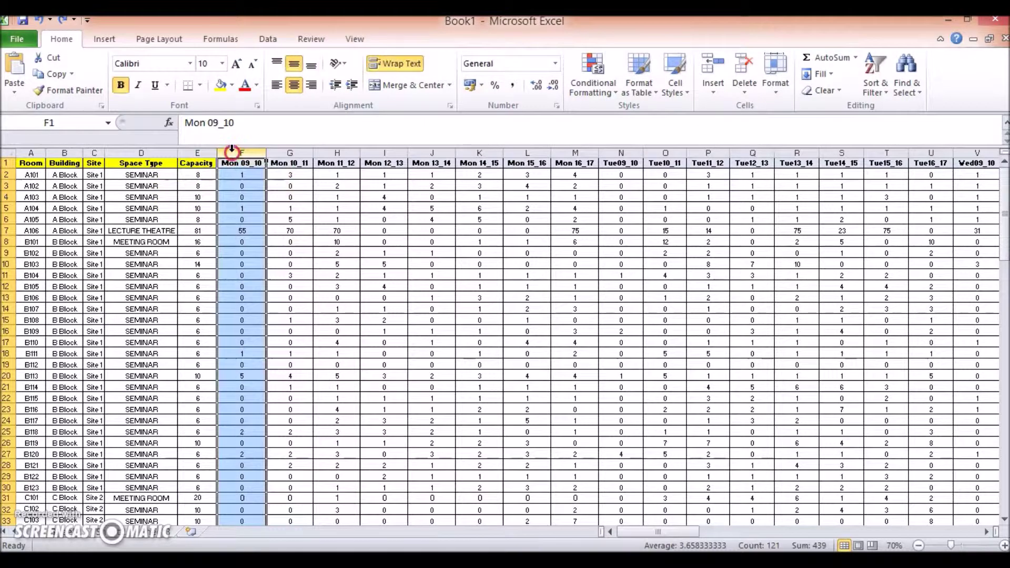
right_click(234, 154)
click(279, 250)
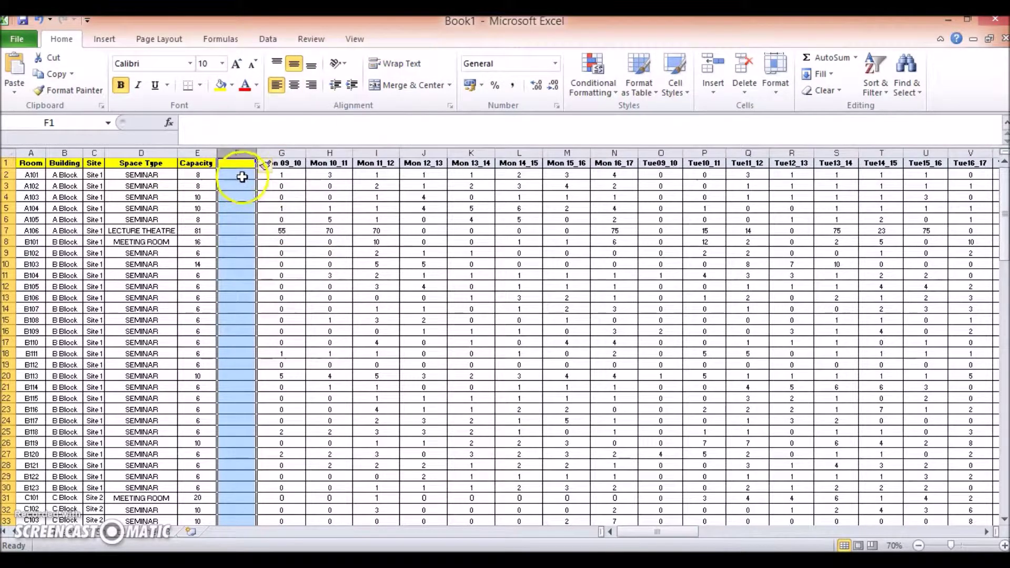
Head column F 'Hours Room Was In Use' in F1 and autofit its width
click(241, 175)
click(239, 163)
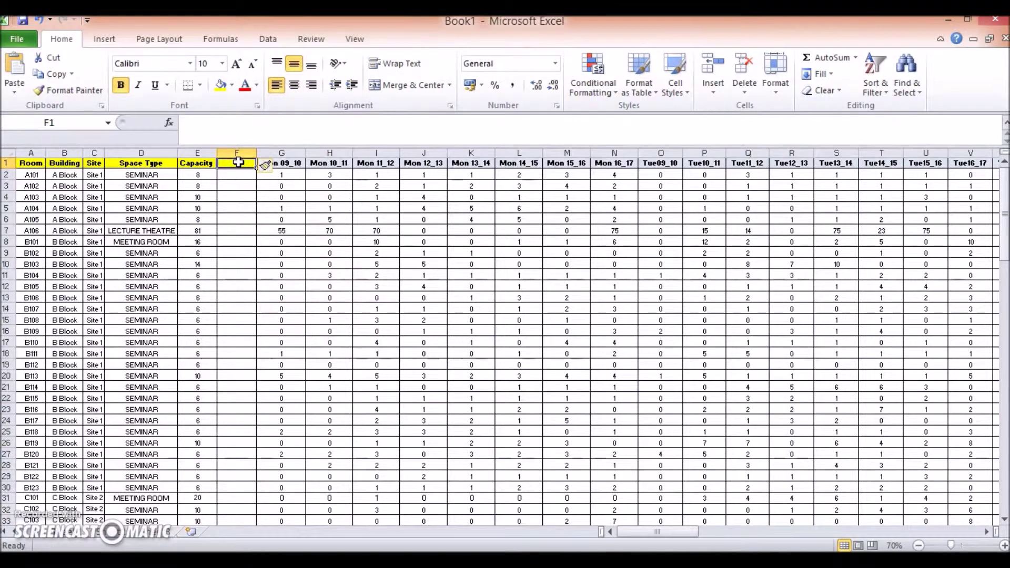
text(H)
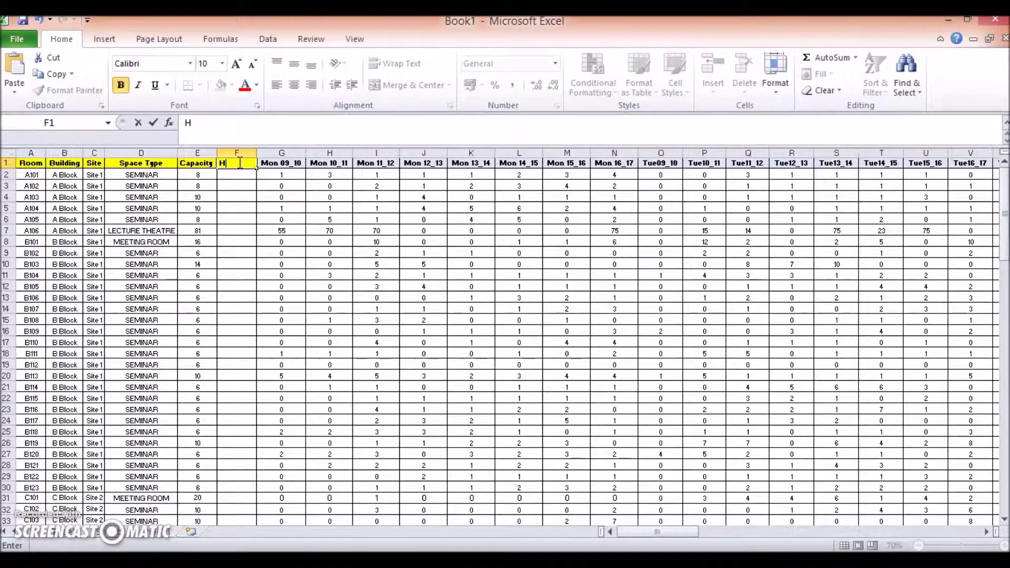
text(ours Room was)
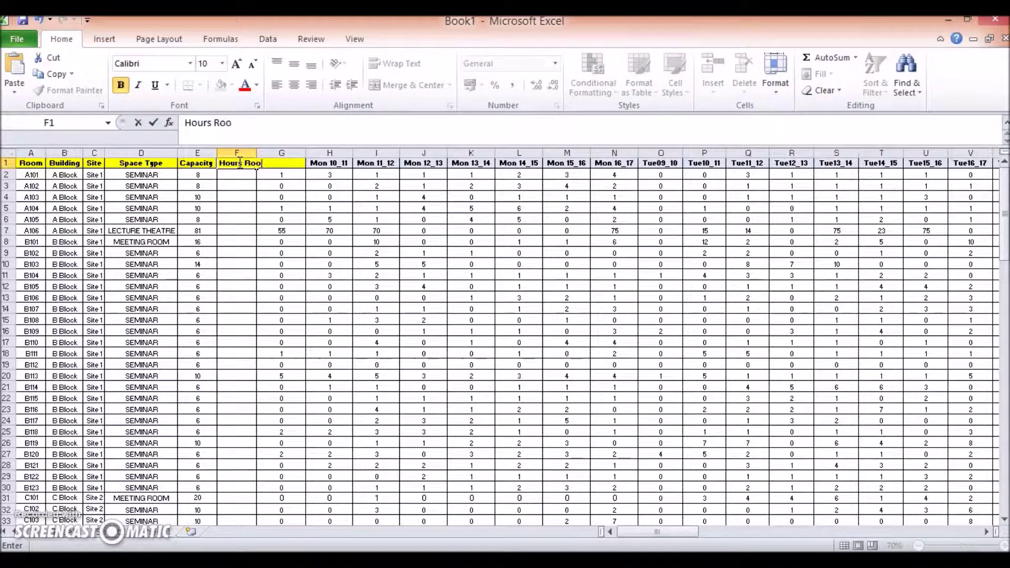
key(BackSpace)
key(BackSpace)
key(BackSpace)
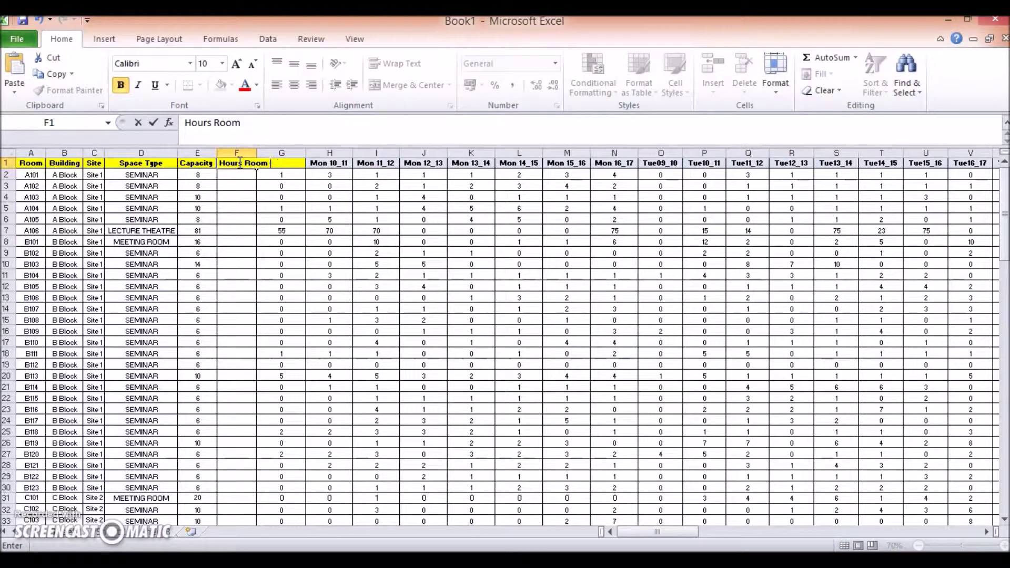
text(Was In USe)
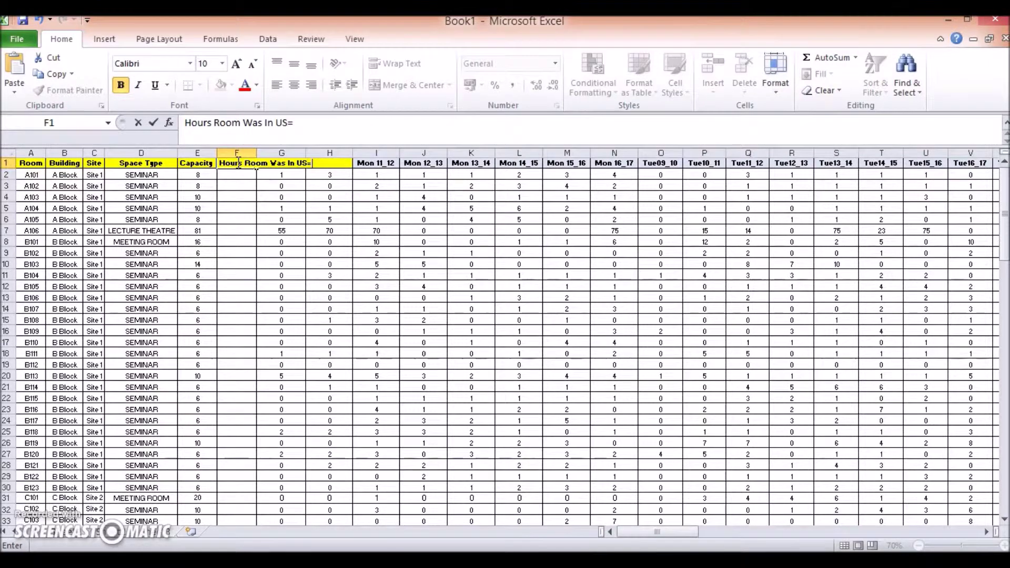
key(BackSpace)
key(BackSpace)
text(se)
click(314, 231)
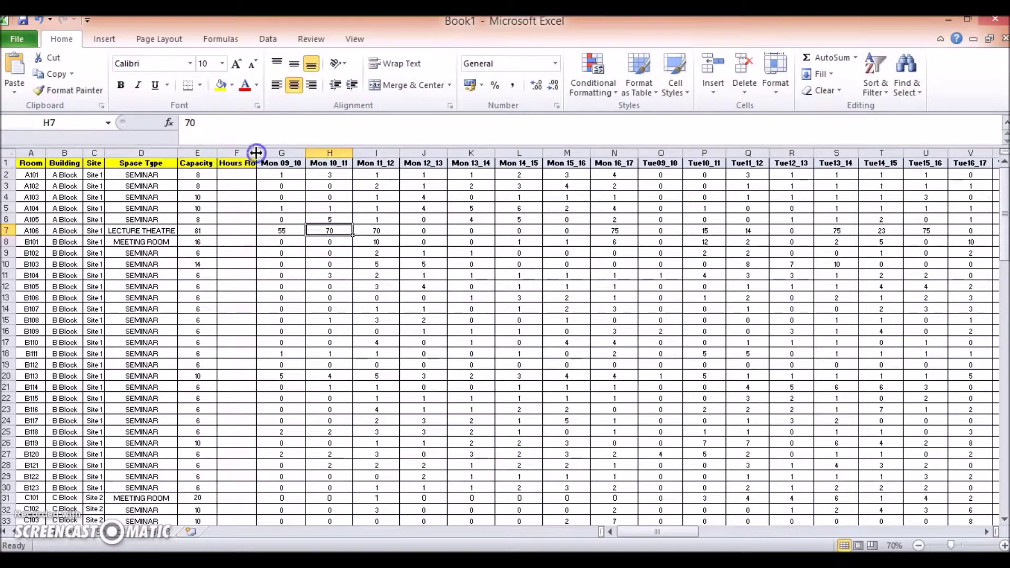
double_click(256, 152)
click(254, 175)
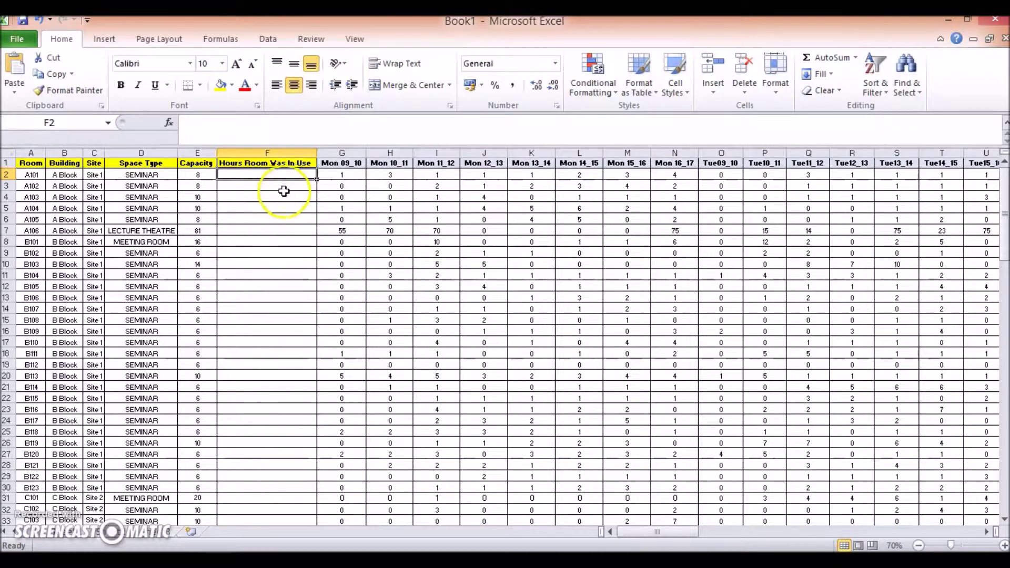
Enter =COUNTIF(G2:AT2,">0") in F2, returning 29 used hours for room A101
text(=C)
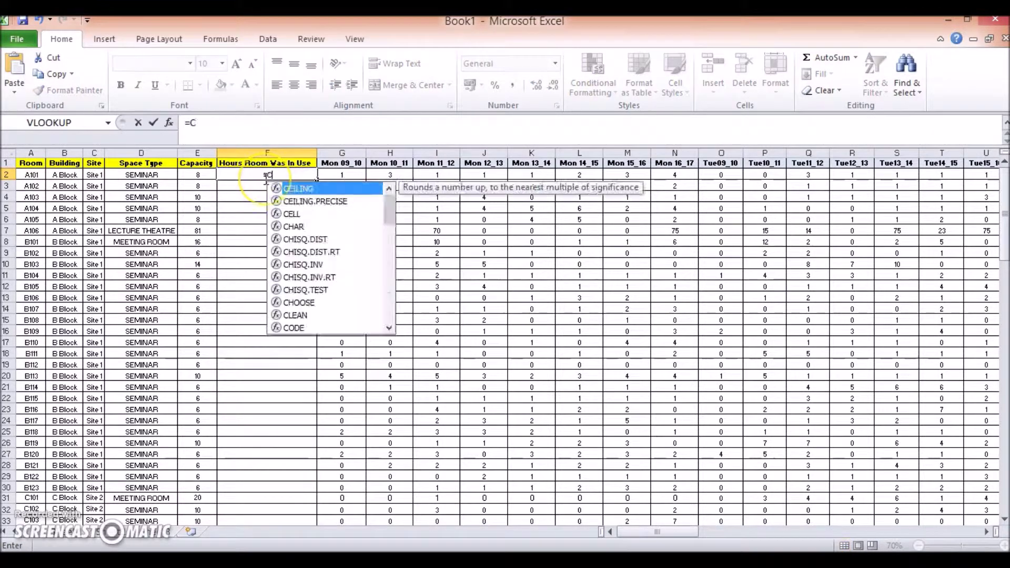
text(OUNTIF()
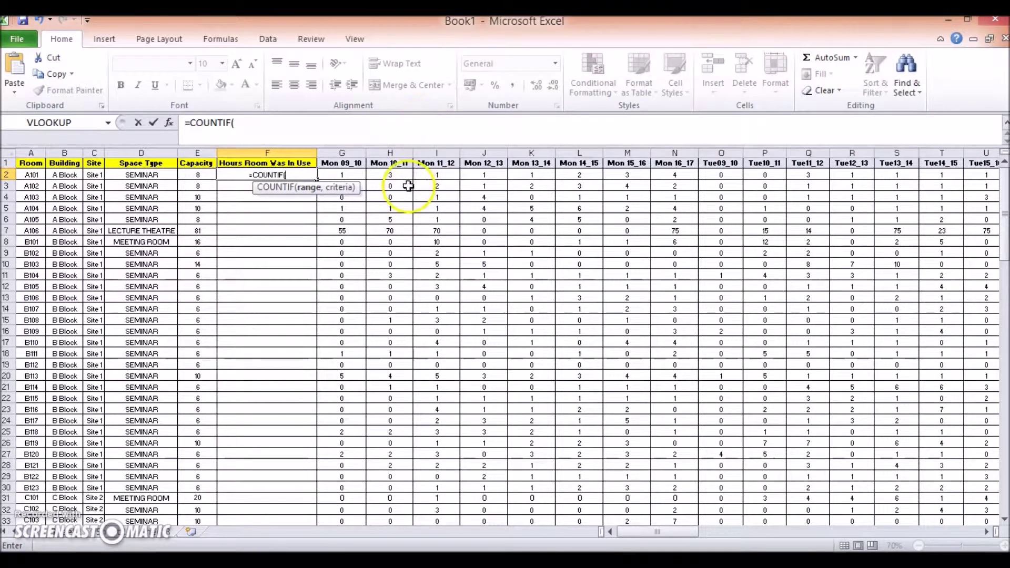
drag(346, 174, 942, 177)
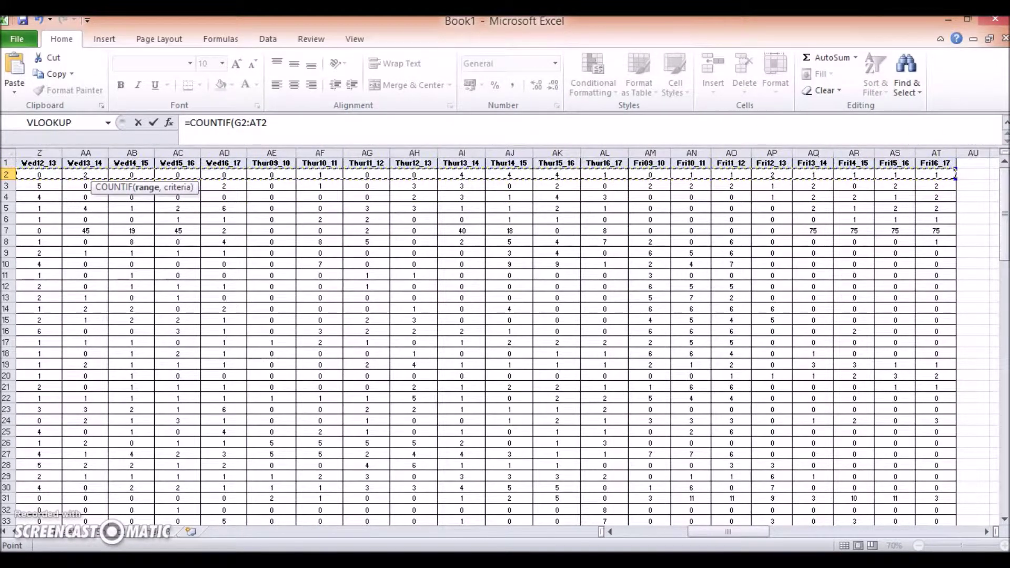
text(,")
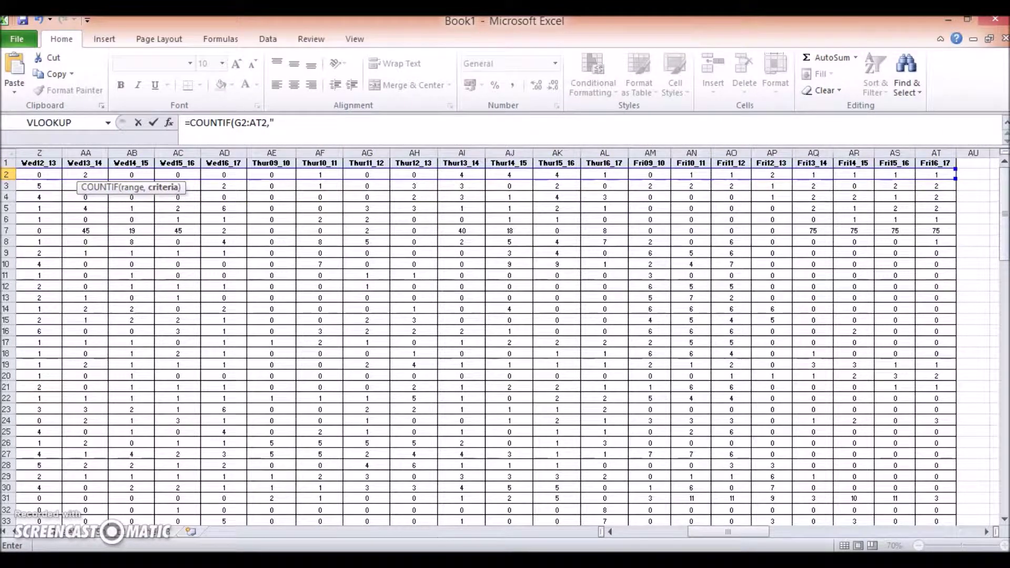
text(>0")
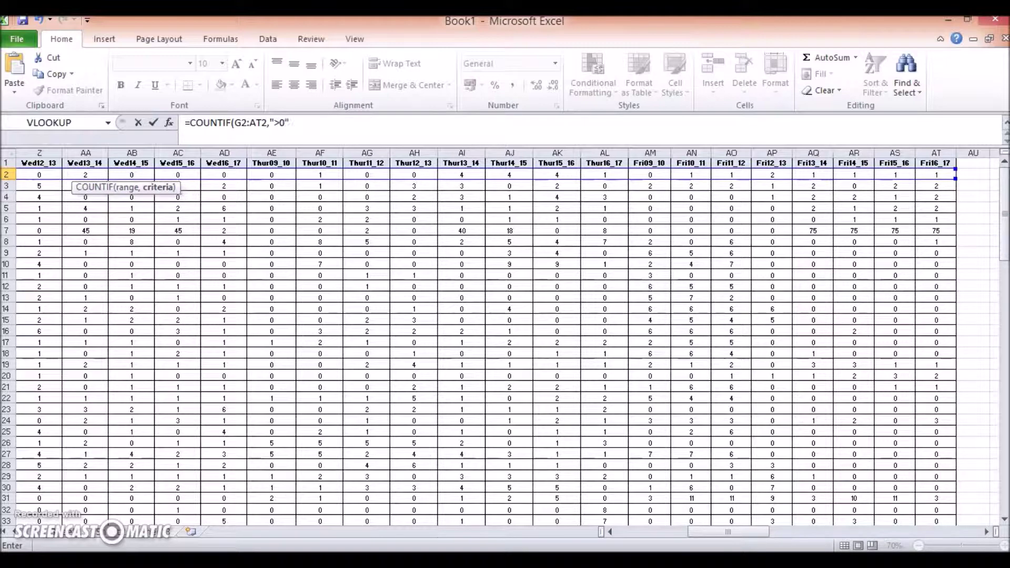
text())
key(Return)
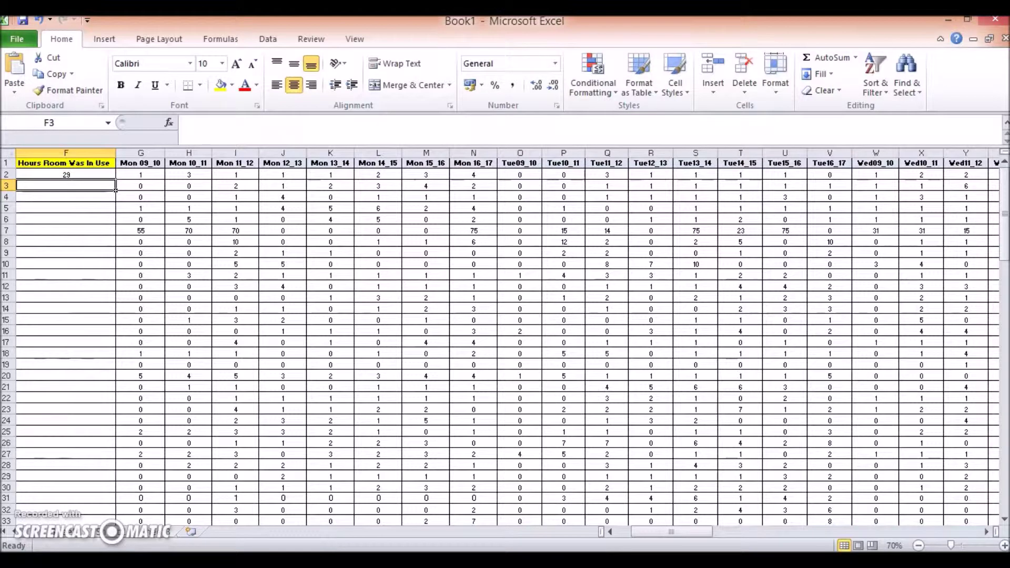
click(66, 175)
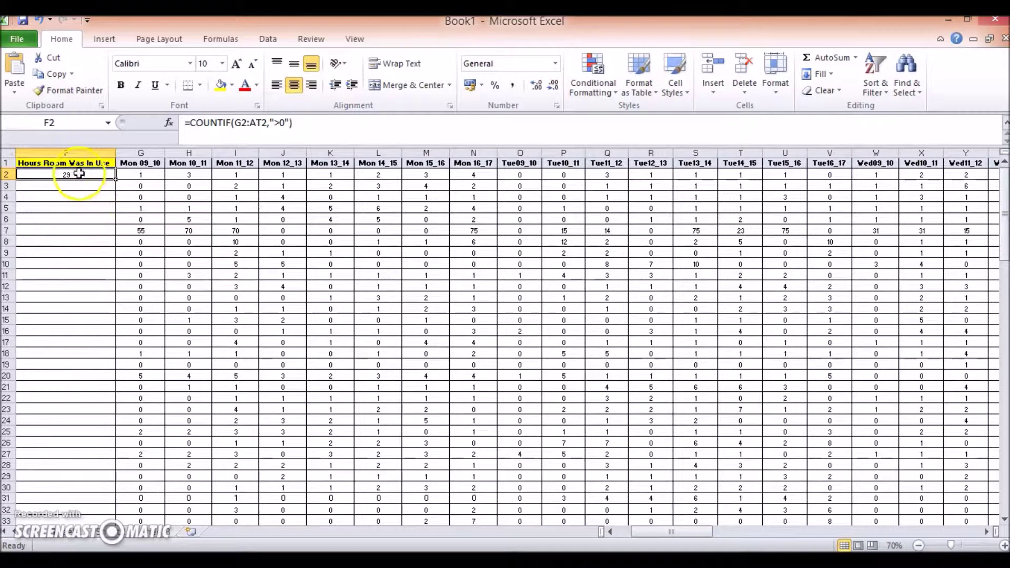
drag(649, 532, 609, 532)
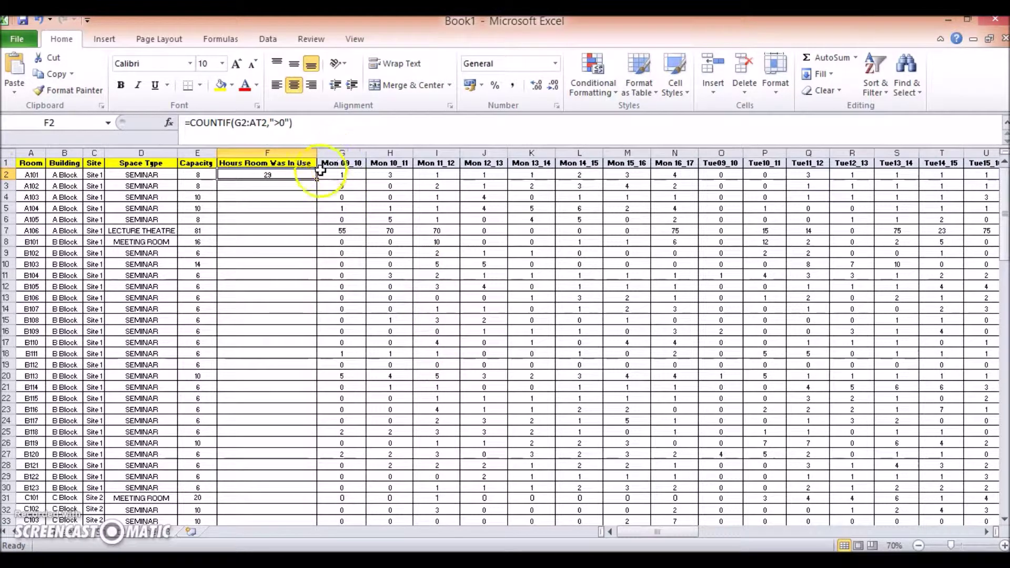
Copy the F2 COUNTIF formula down column F through F121
key(ctrl+c)
scroll(295, 258, down, 6)
scroll(292, 270, down, 20)
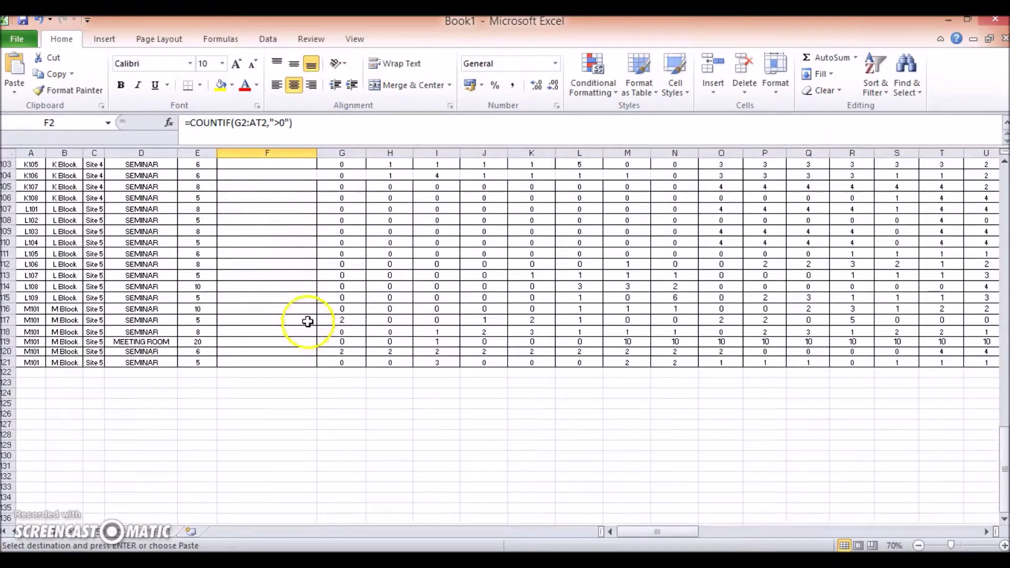
shift+click(294, 363)
key(ctrl+v)
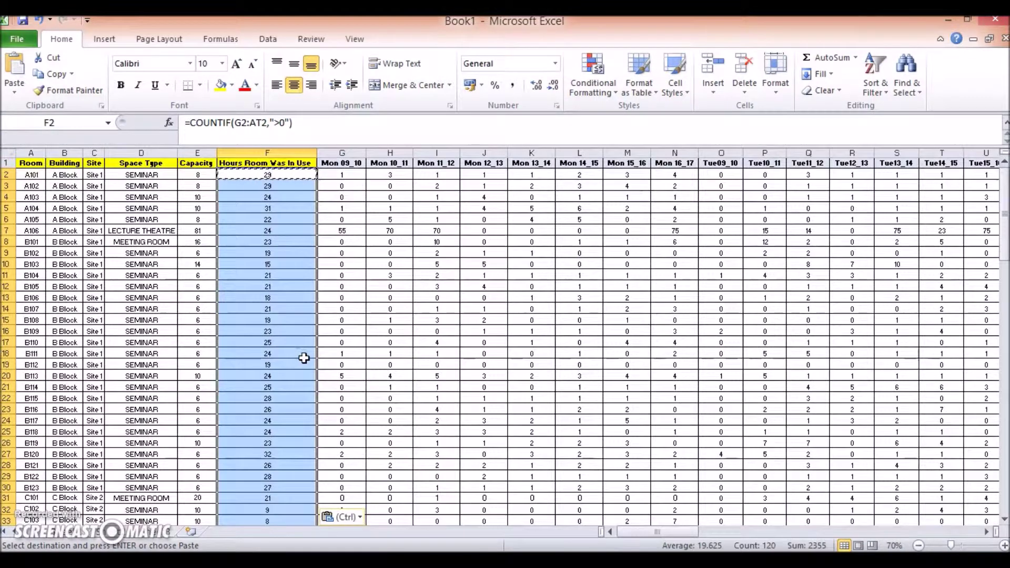
Verify the copied formulas in rows 3 and 4 count their own row's slots
click(351, 230)
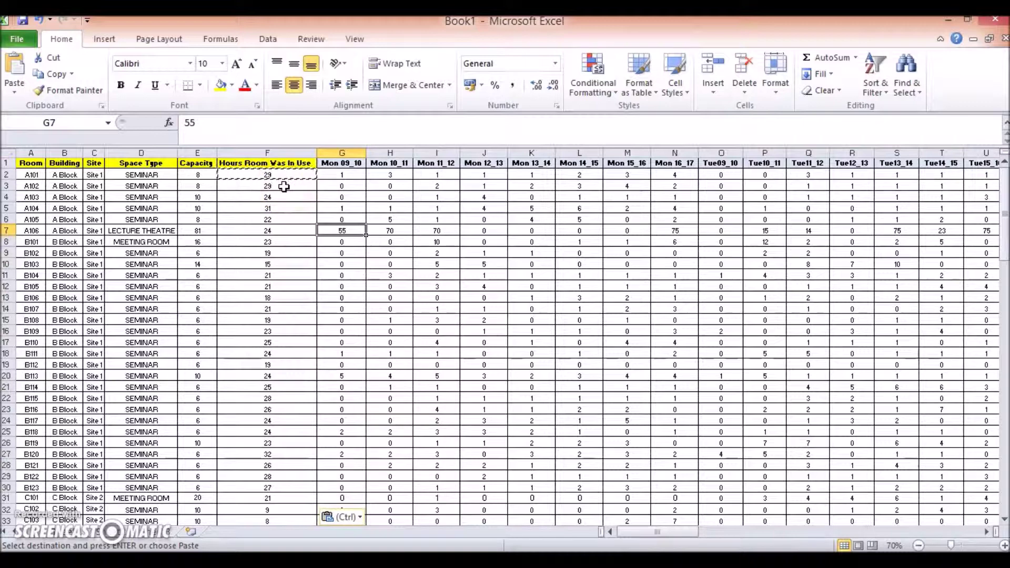
click(9, 198)
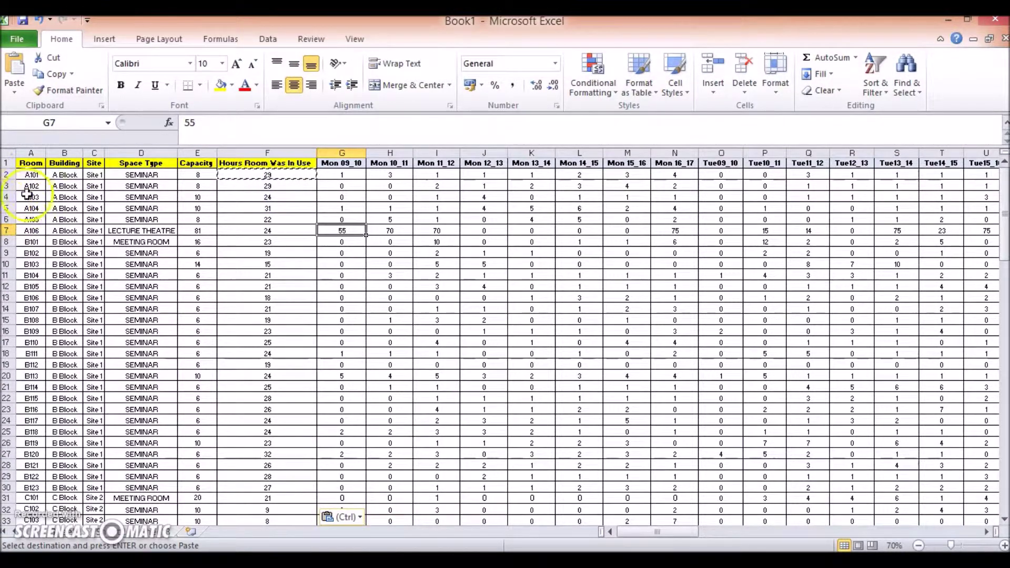
click(300, 187)
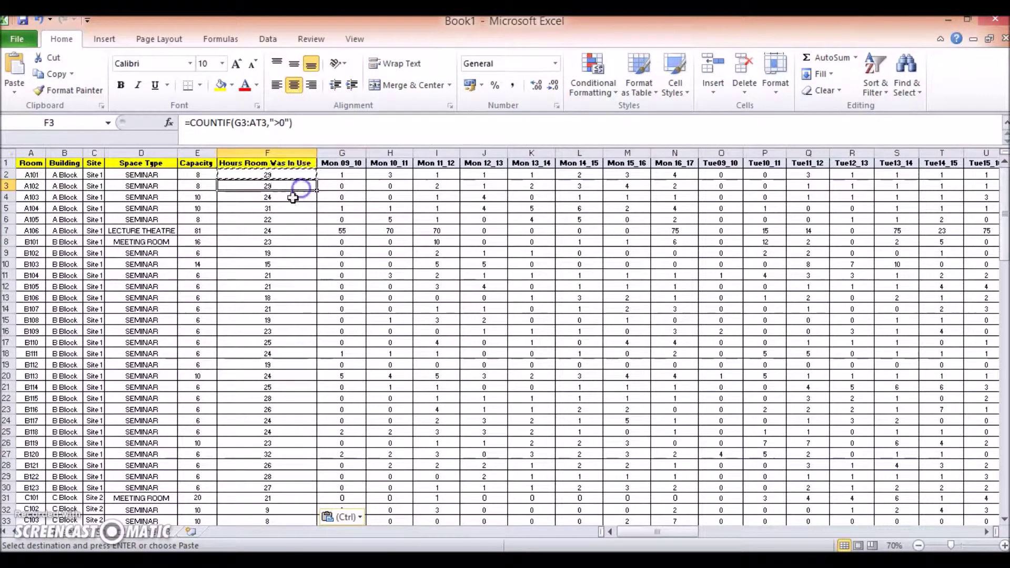
click(293, 198)
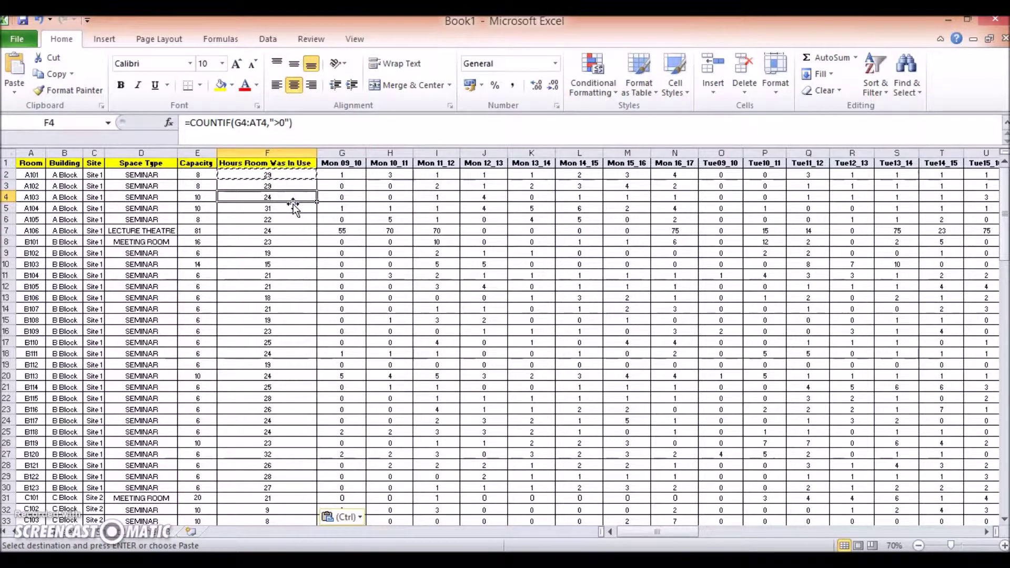
click(317, 214)
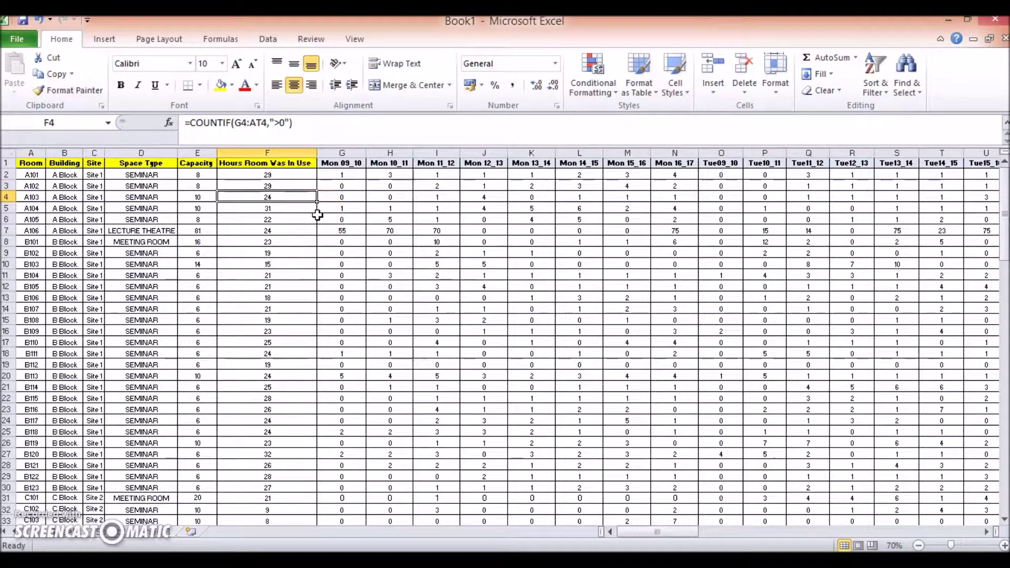
right_click(342, 154)
Insert a new column G headed 'Total Recorded', centred
click(410, 254)
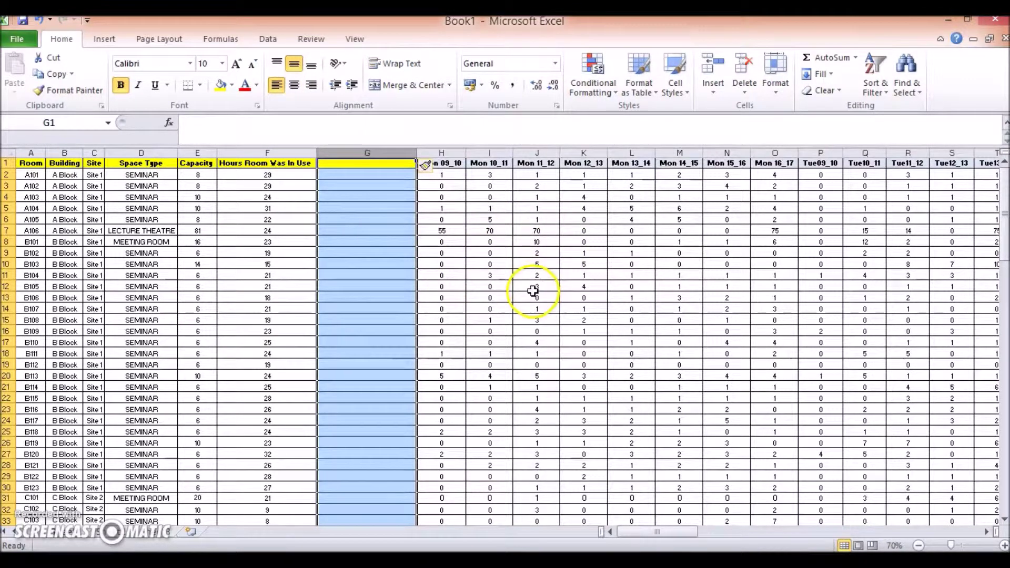
click(374, 163)
text(Total)
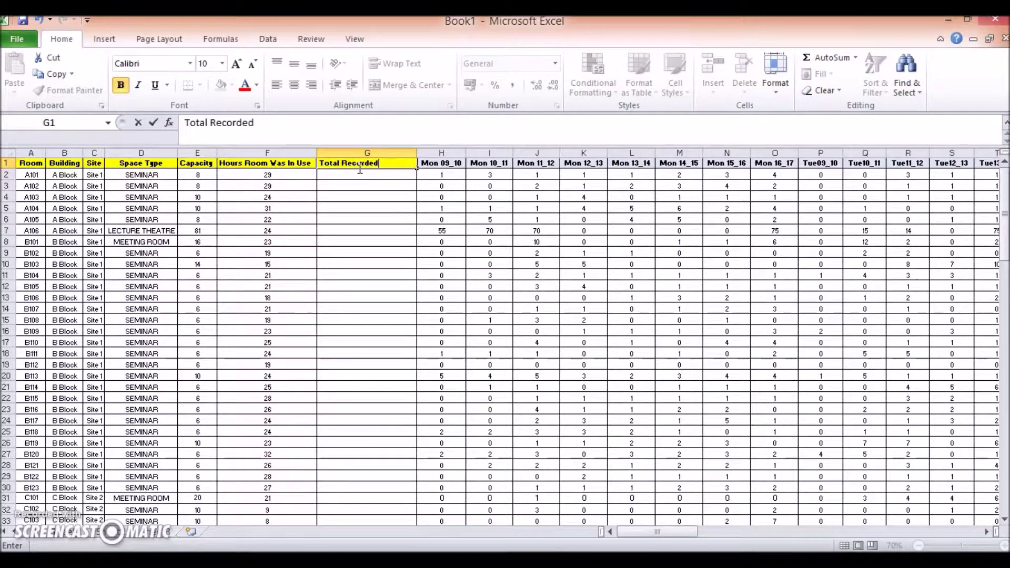
text( Recorded)
click(381, 188)
click(383, 163)
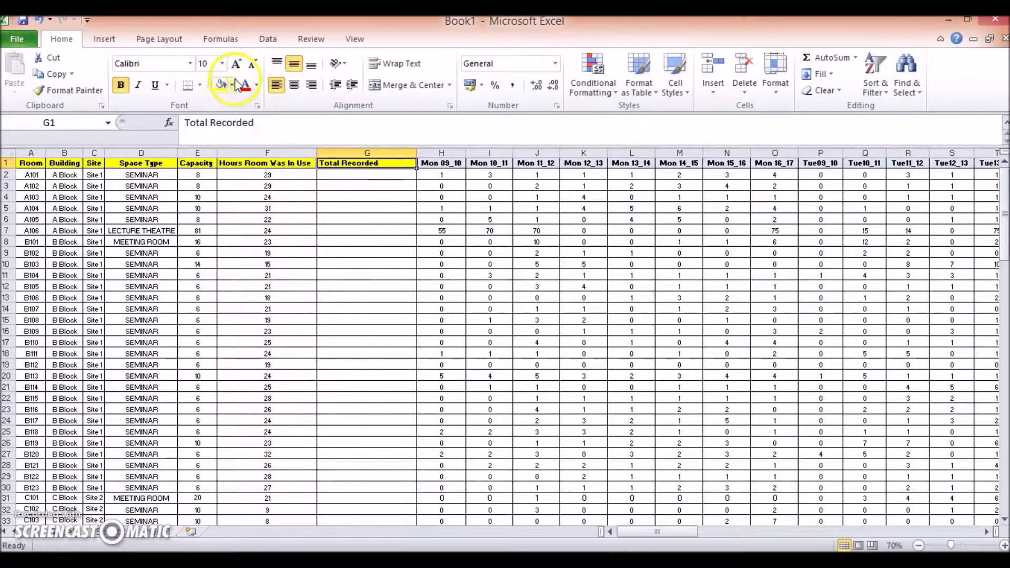
click(294, 87)
Enter =SUM(H2:AU2) in G2, giving 52 for room A101
click(384, 175)
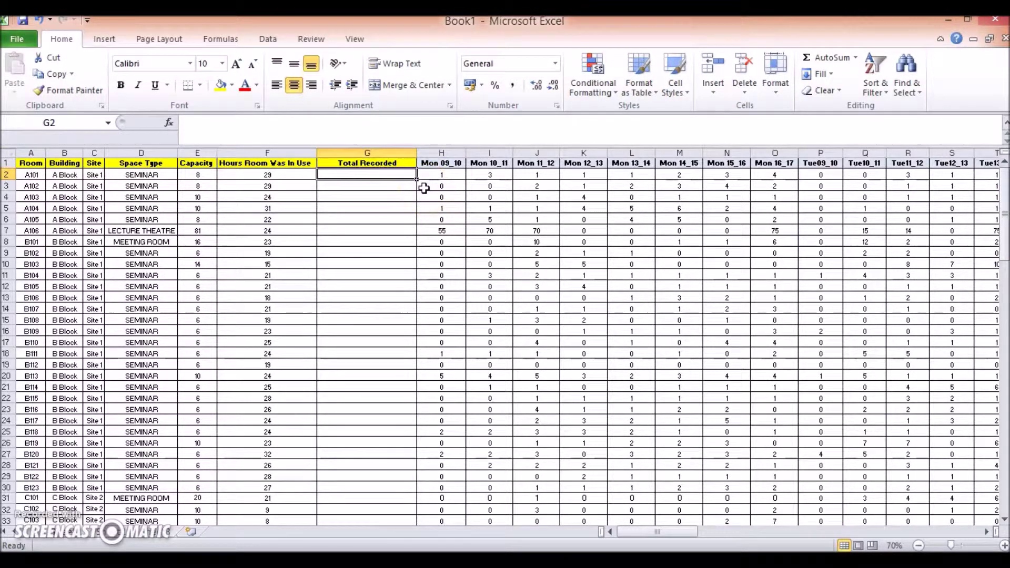
text(=sum()
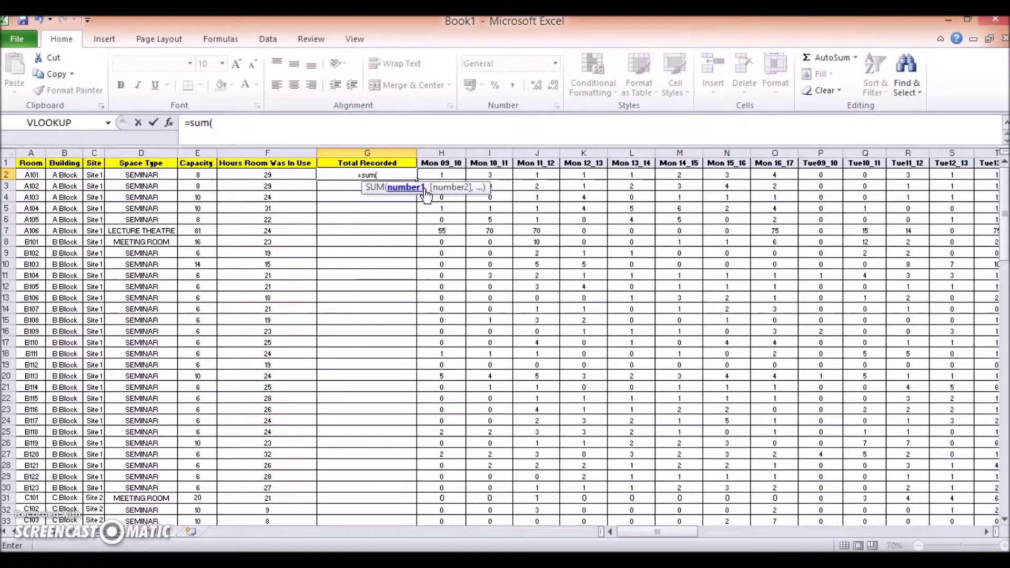
drag(459, 174, 923, 174)
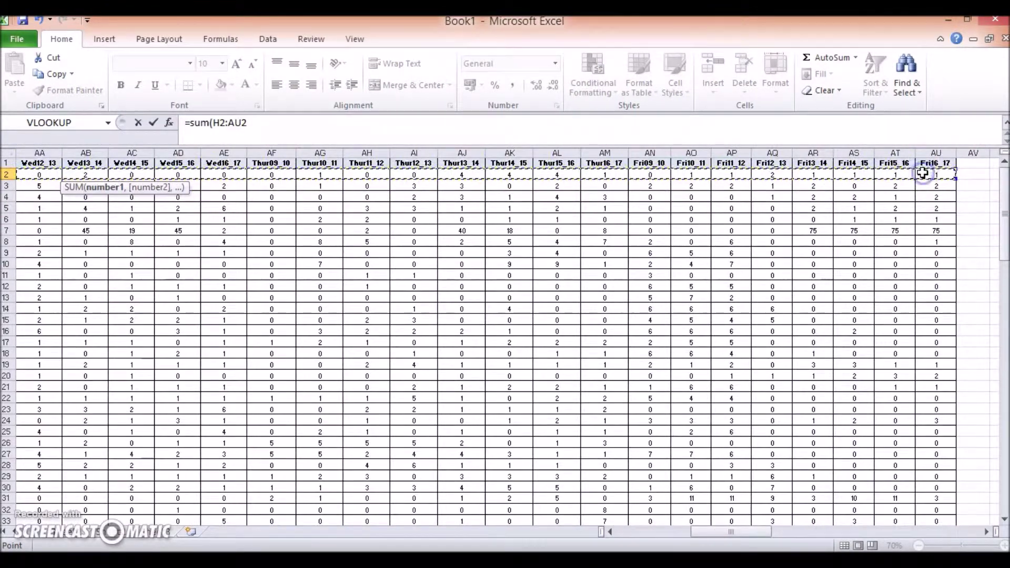
key(Return)
key(Up)
key(Left)
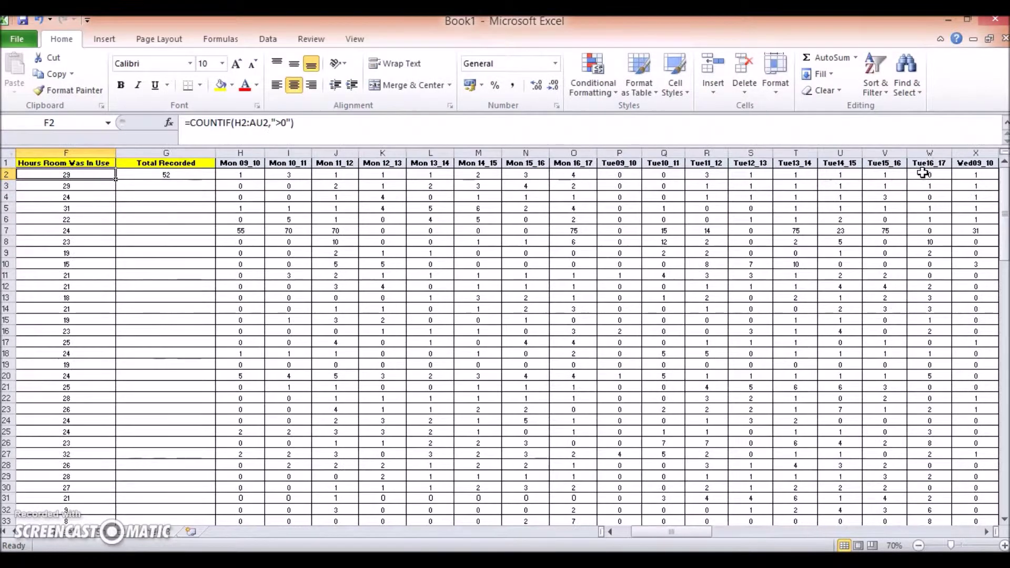
key(Home)
click(370, 174)
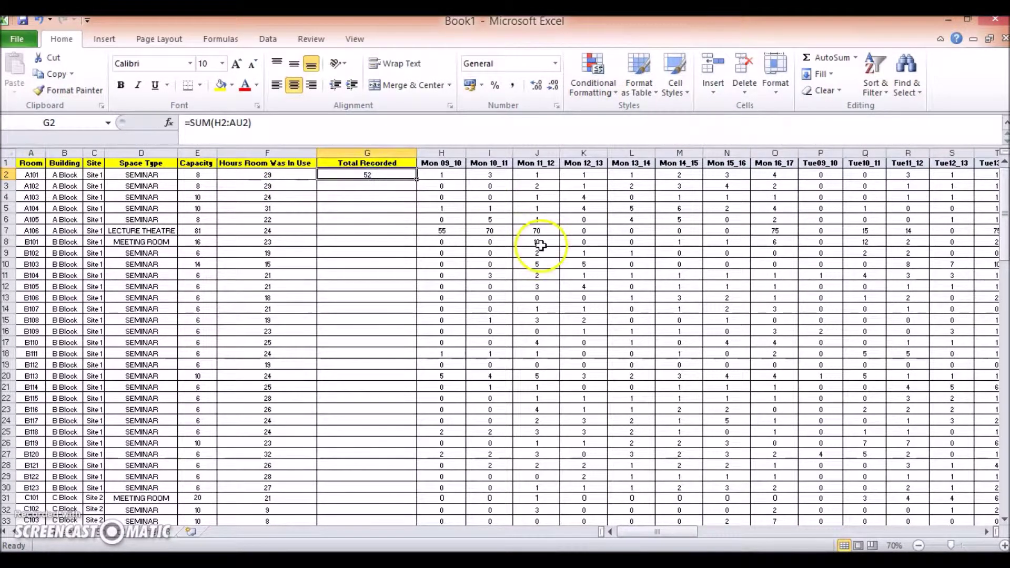
click(377, 174)
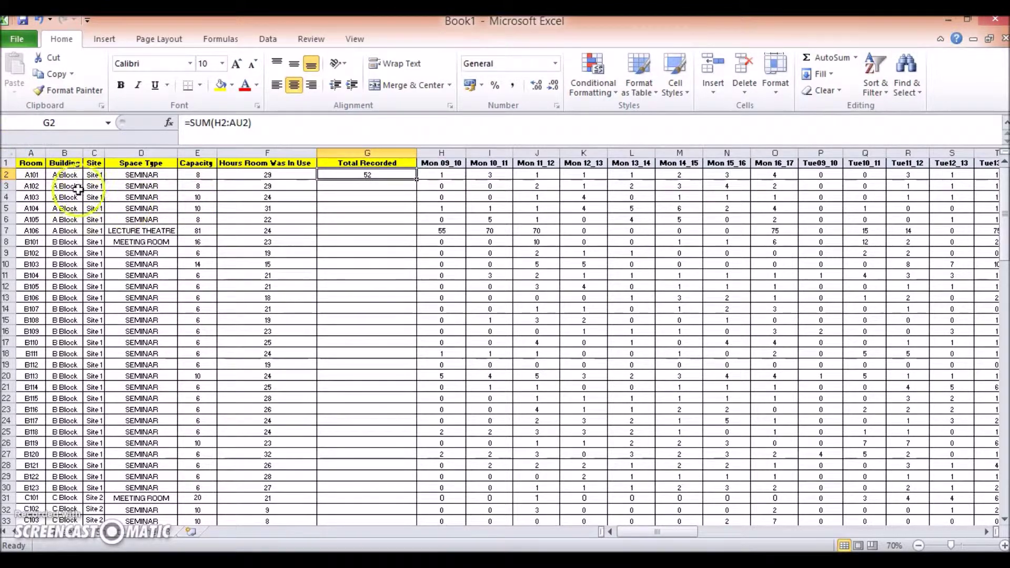
Copy the G2 total formula down through G121 and check the lower totals
key(ctrl+c)
scroll(383, 214, down, 20)
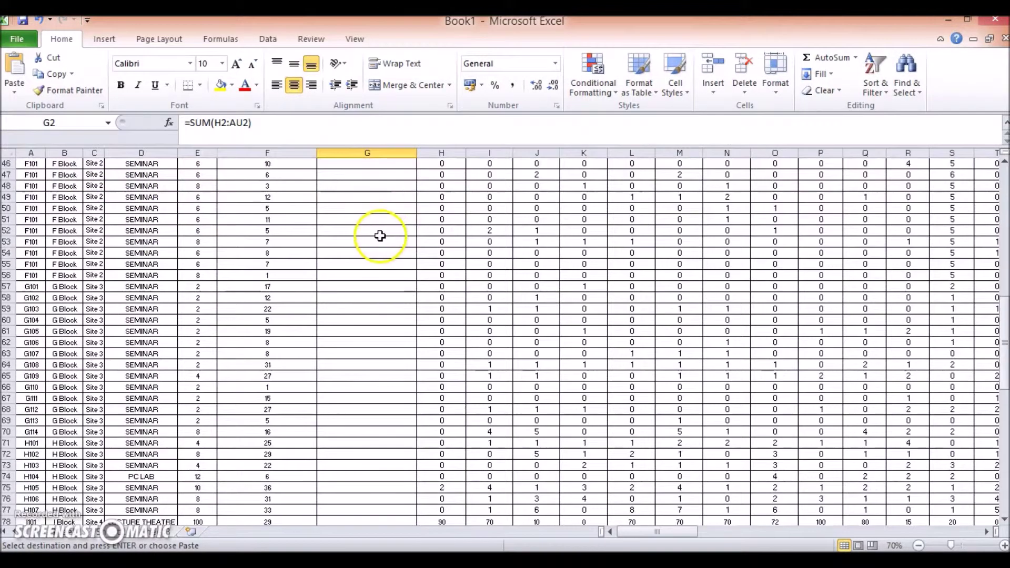
shift+click(372, 359)
key(ctrl+v)
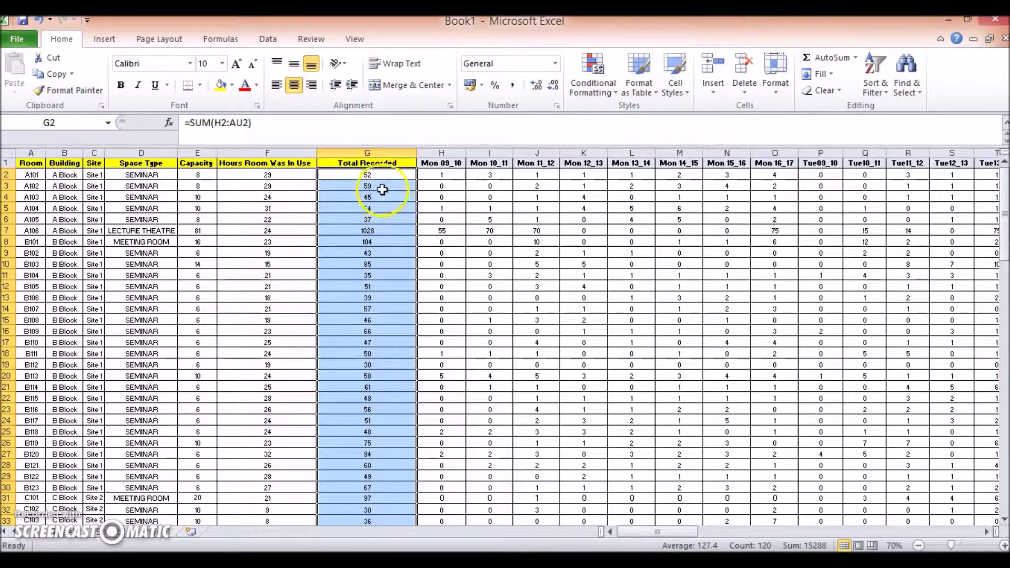
click(390, 207)
click(390, 217)
key(Down)
key(Down)
key(Down)
key(Down)
key(Down)
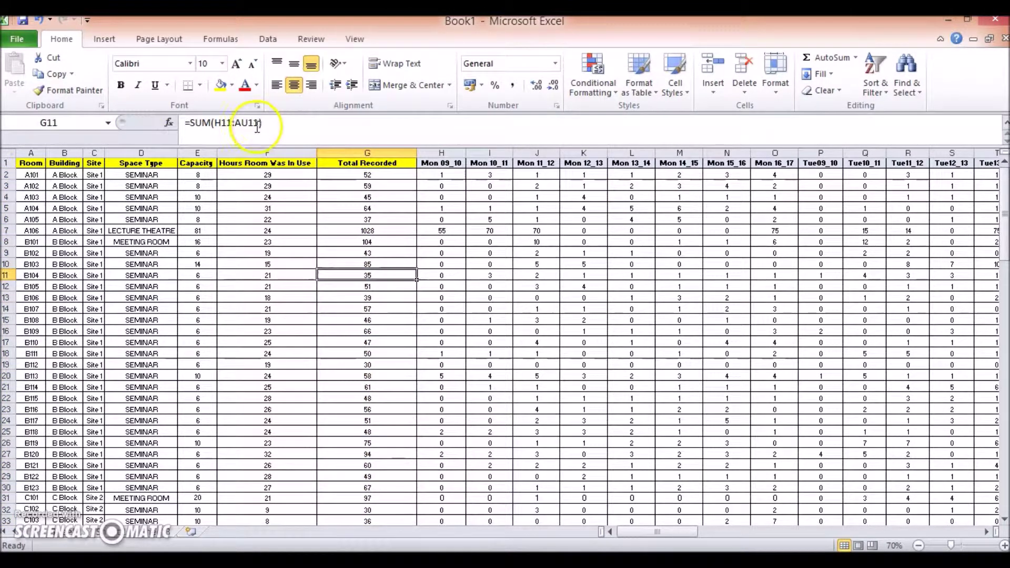
key(Up)
key(Up)
key(Up)
key(Up)
key(Up)
key(Up)
key(Up)
key(Up)
key(Up)
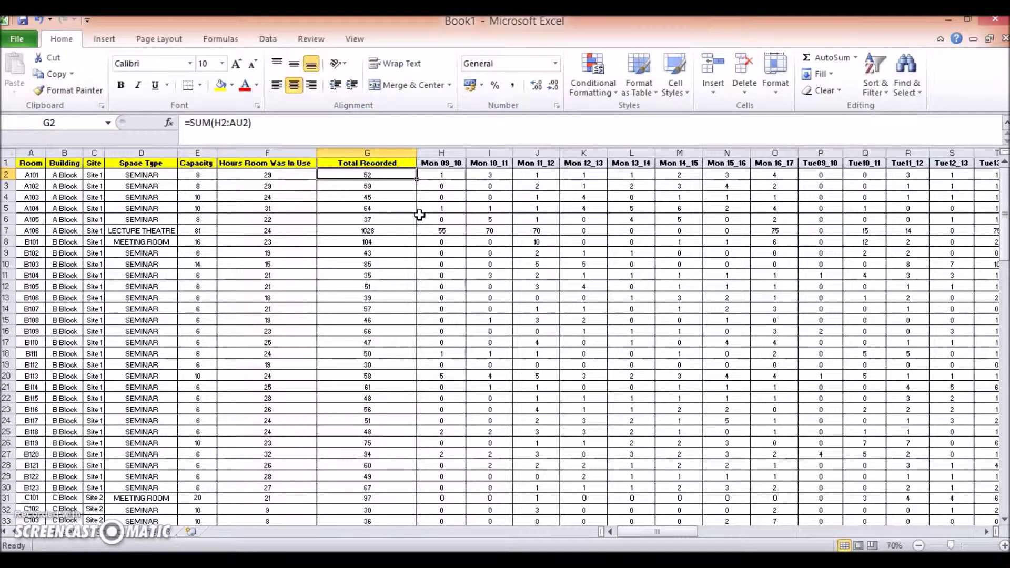
Insert columns H–J and head them Frequency, Occupancy and Utilisation in H1:J1
click(507, 243)
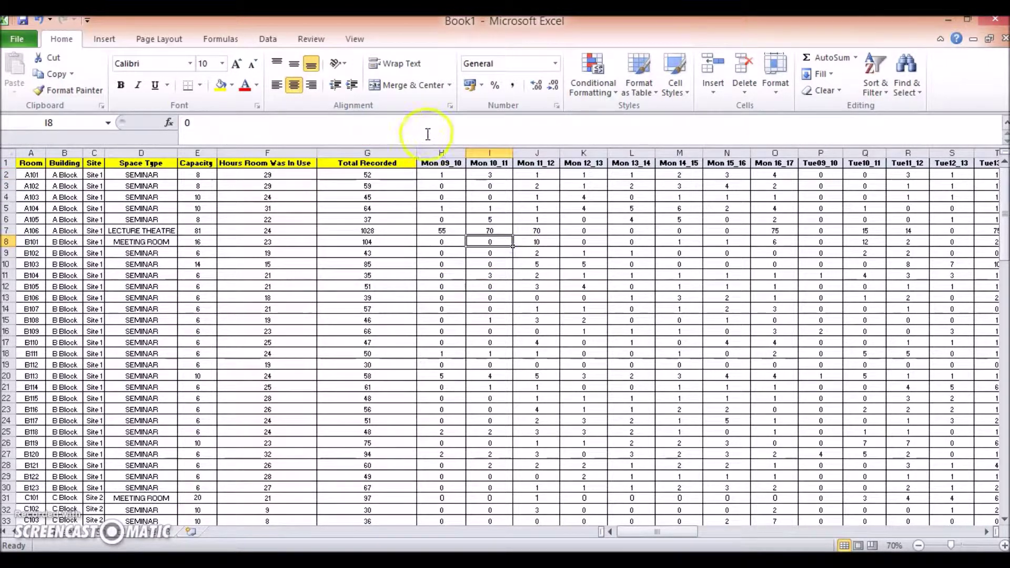
drag(432, 155, 534, 155)
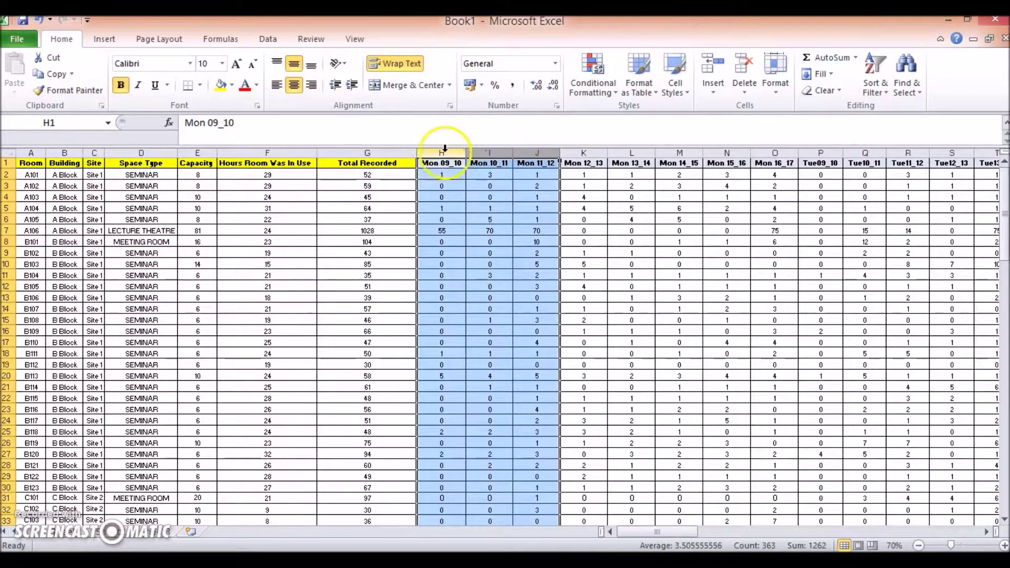
right_click(446, 155)
click(500, 251)
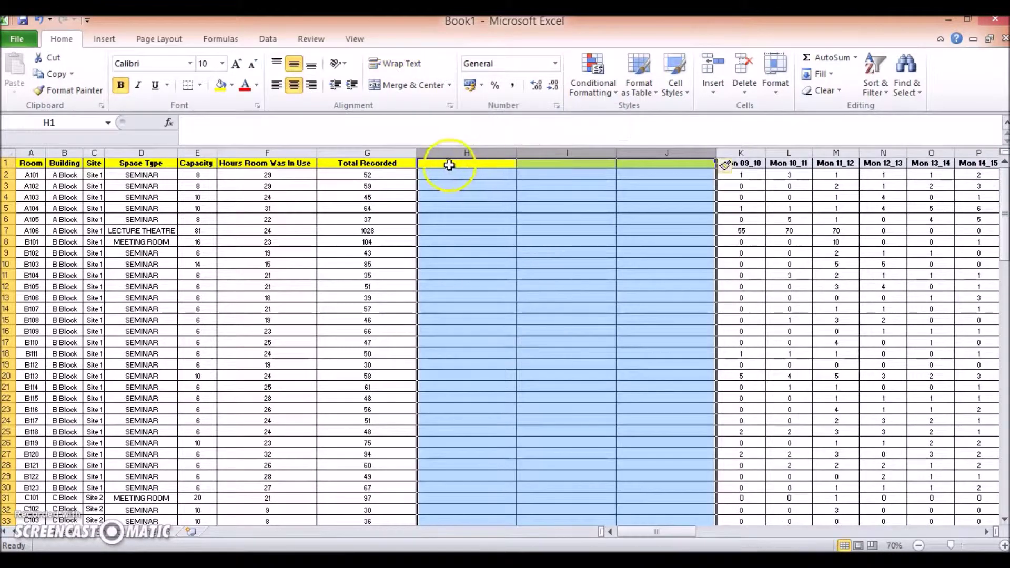
click(451, 163)
text(Freque)
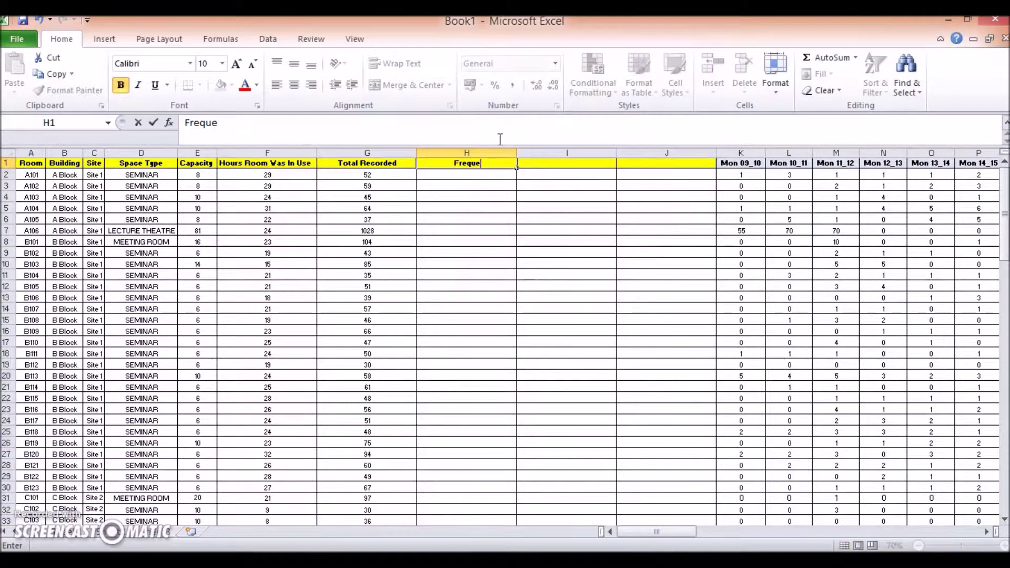
text(ncy)
key(Tab)
text(Occu)
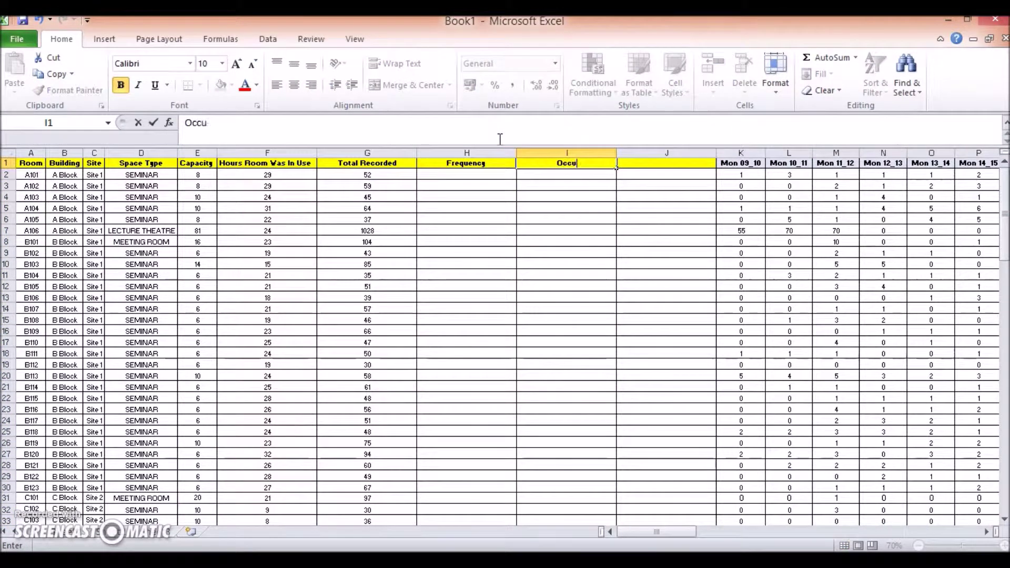
key(Tab)
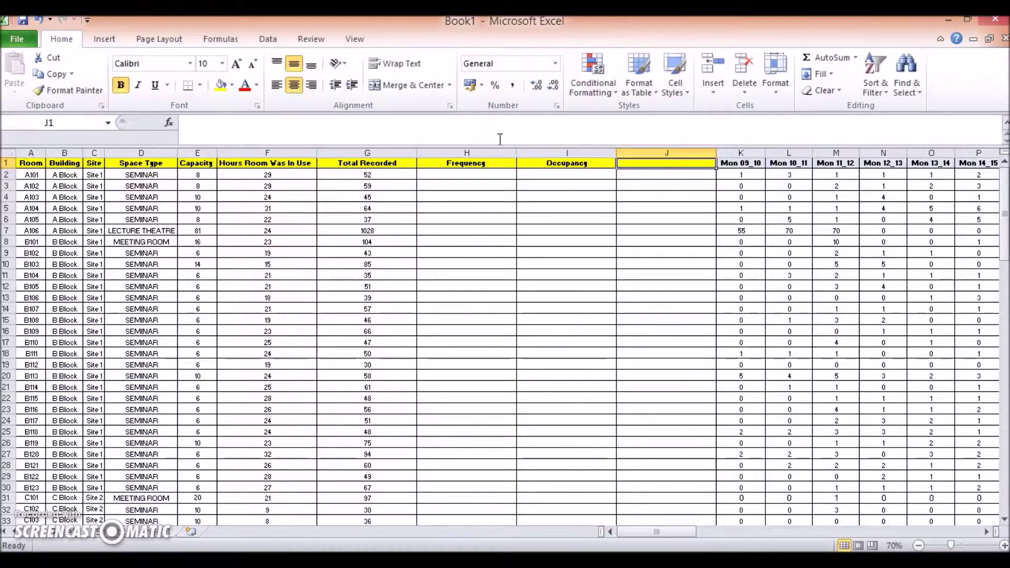
text(Util)
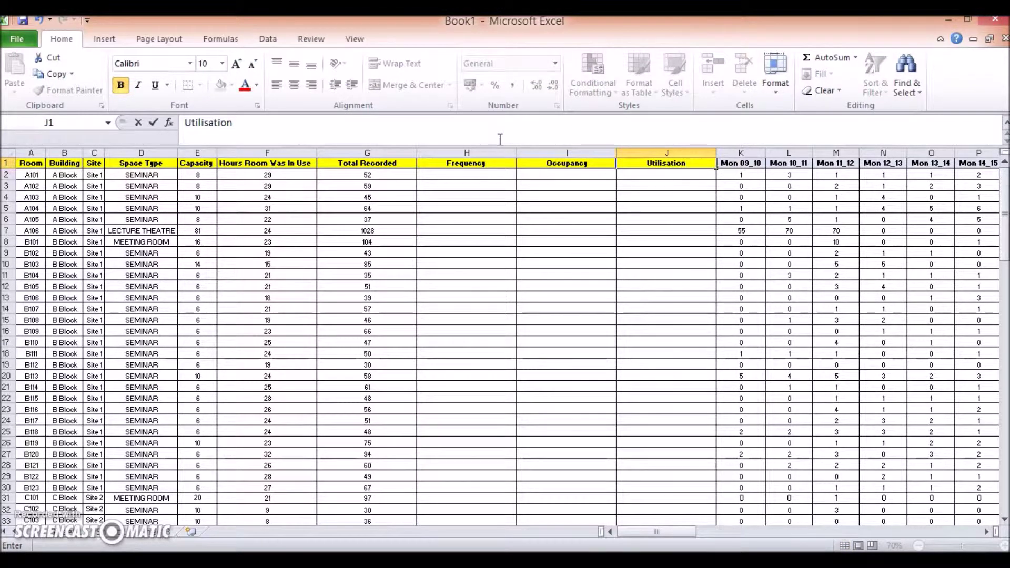
text(isation)
click(452, 265)
Enter =F2/40 in H2, giving room A101 a Frequency of 0.725
click(467, 174)
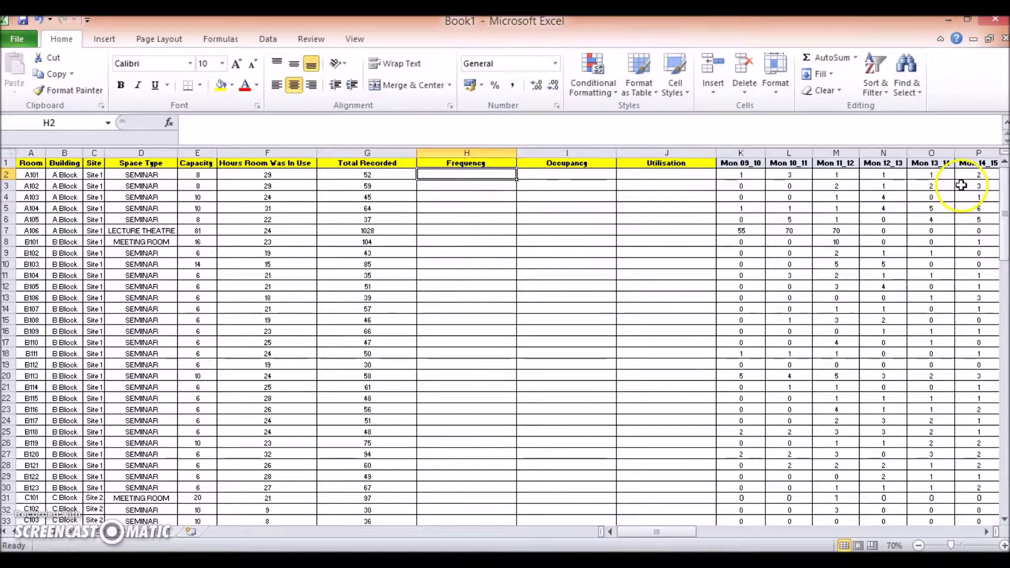
text(=)
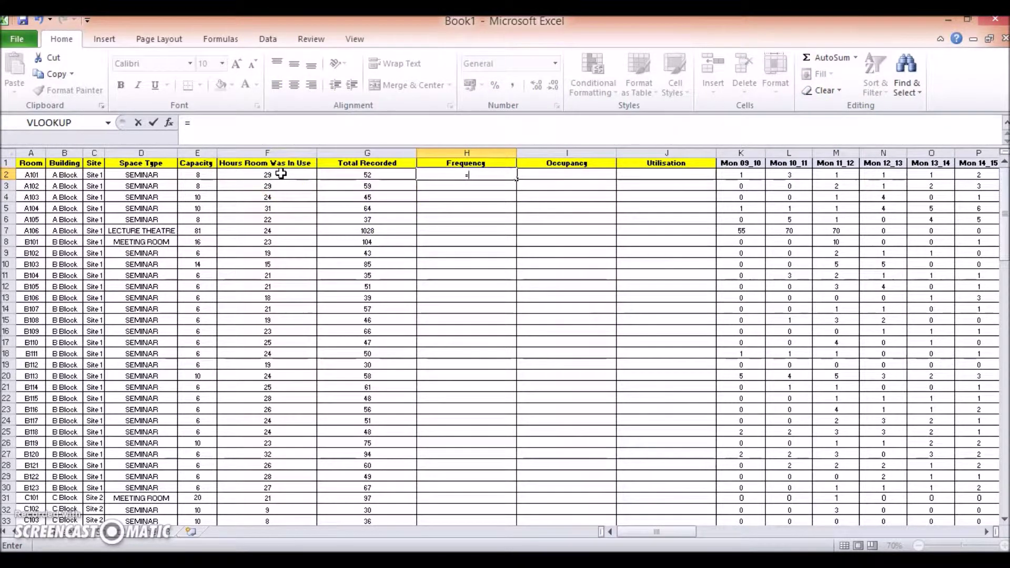
click(281, 174)
text(/40)
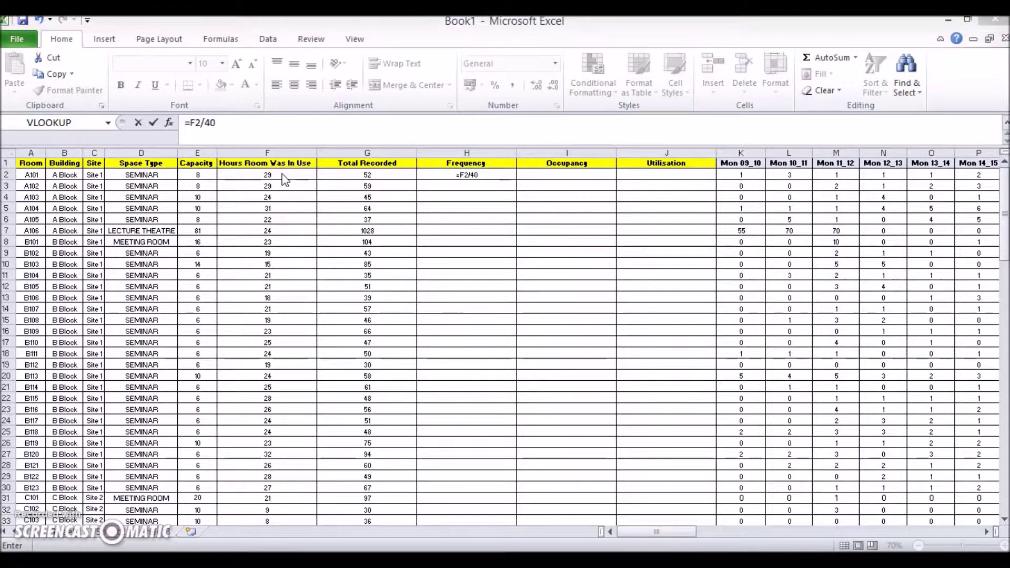
click(419, 177)
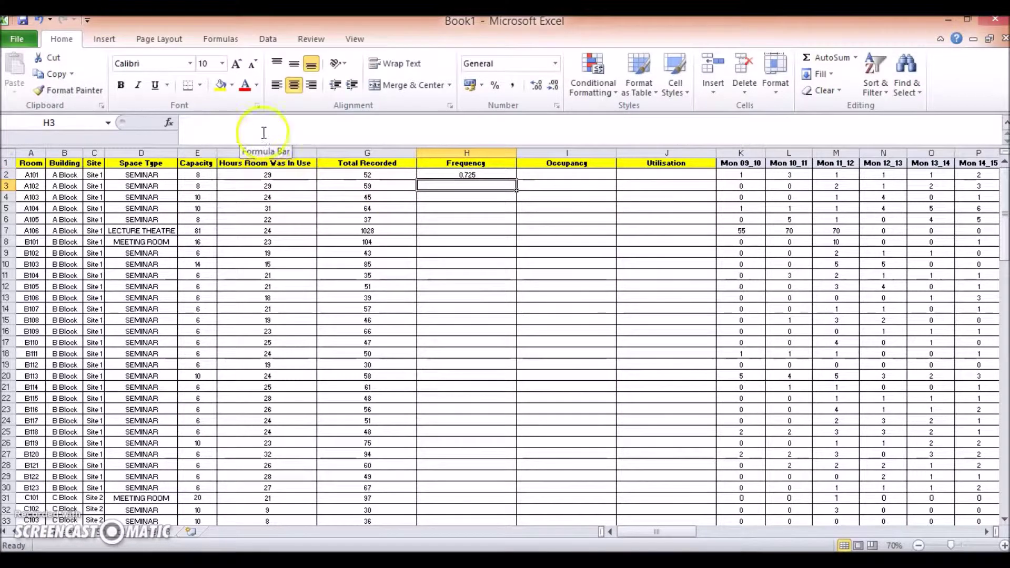
Copy the H2 Frequency formula down to every room row
click(498, 172)
key(ctrl+c)
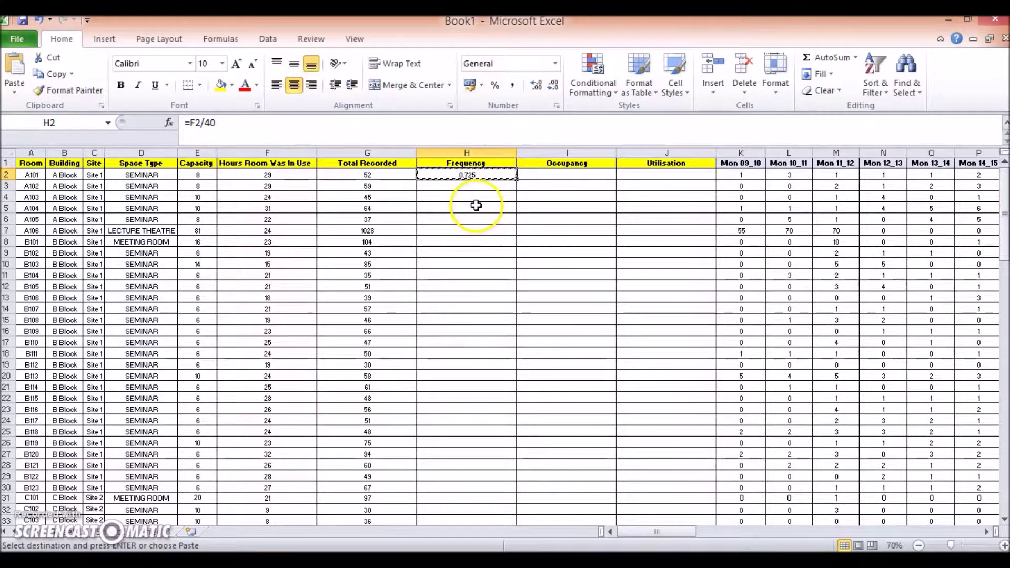
scroll(485, 192, down, 20)
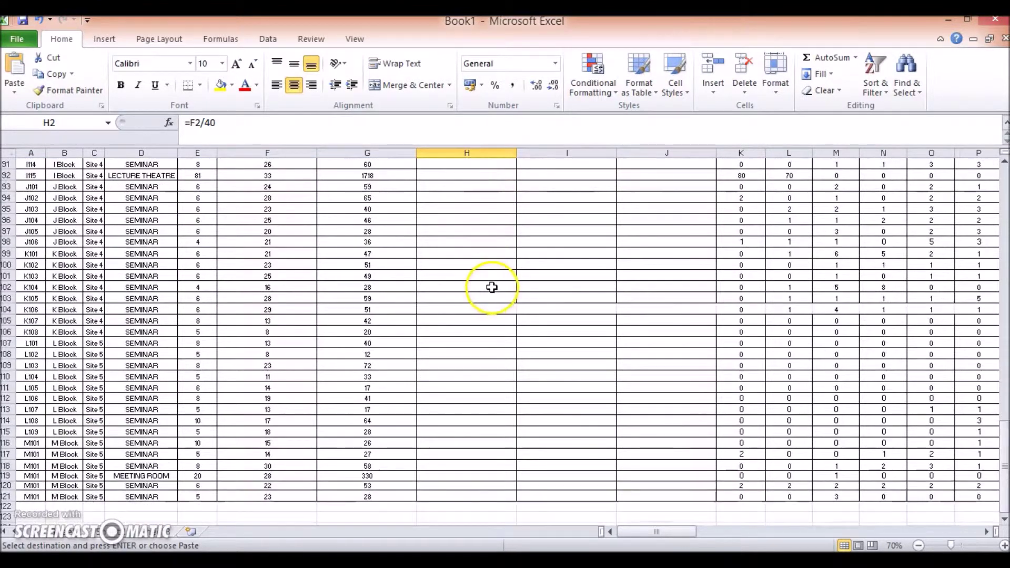
shift+click(493, 264)
key(ctrl+v)
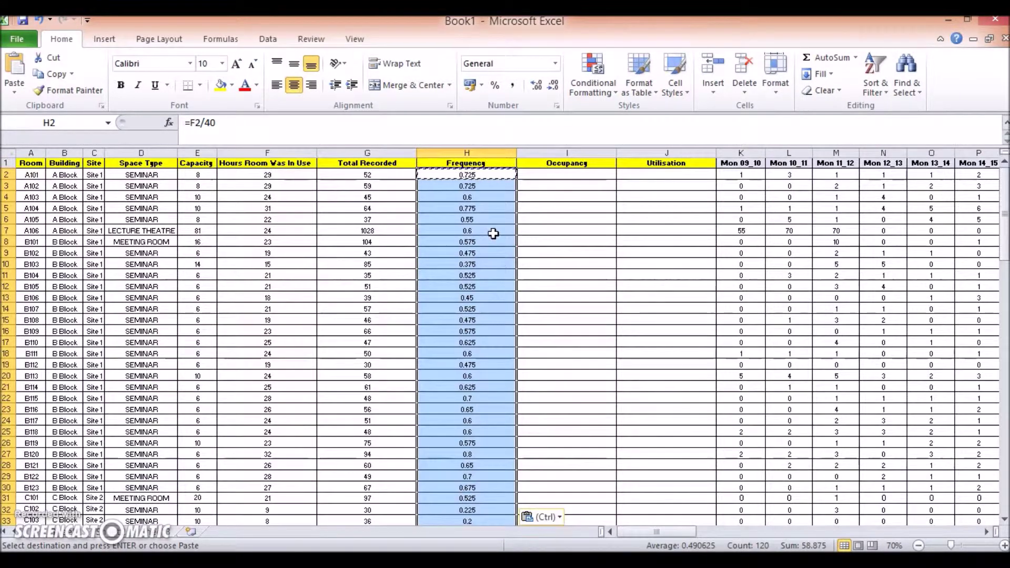
key(ctrl)
Format the Frequency values as Percentage and autofit column H
right_click(478, 188)
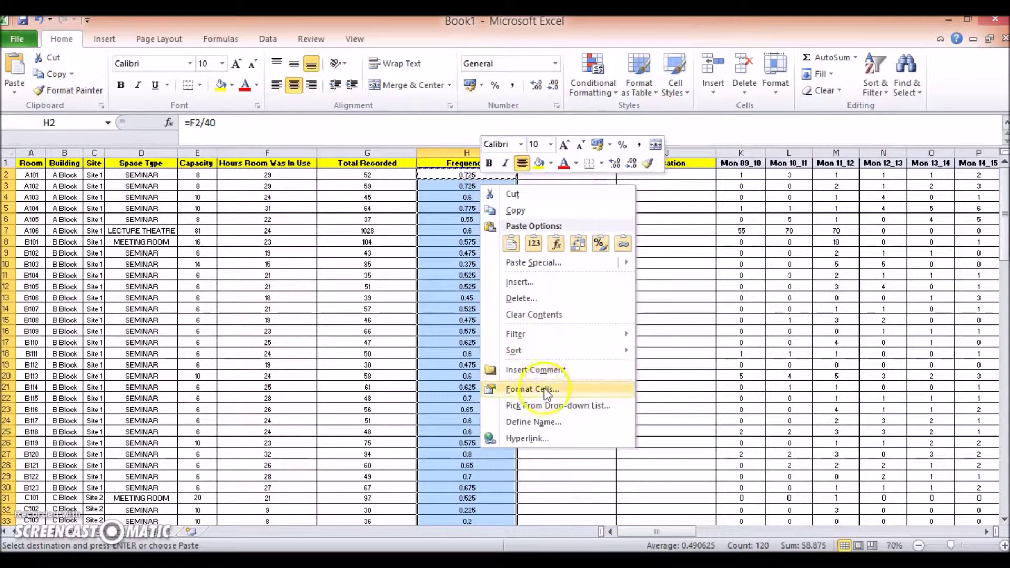
key(Escape)
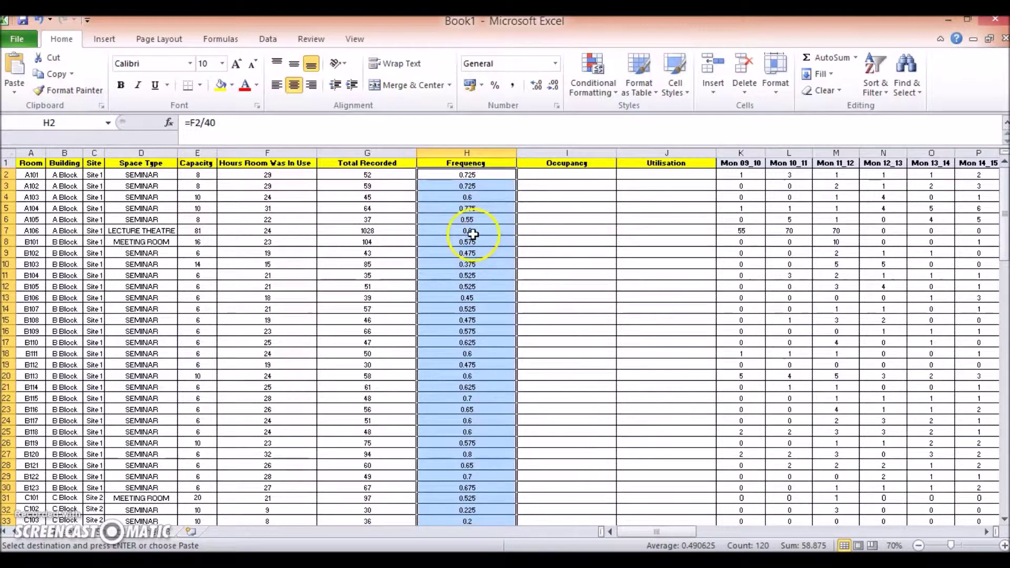
key(ctrl+1)
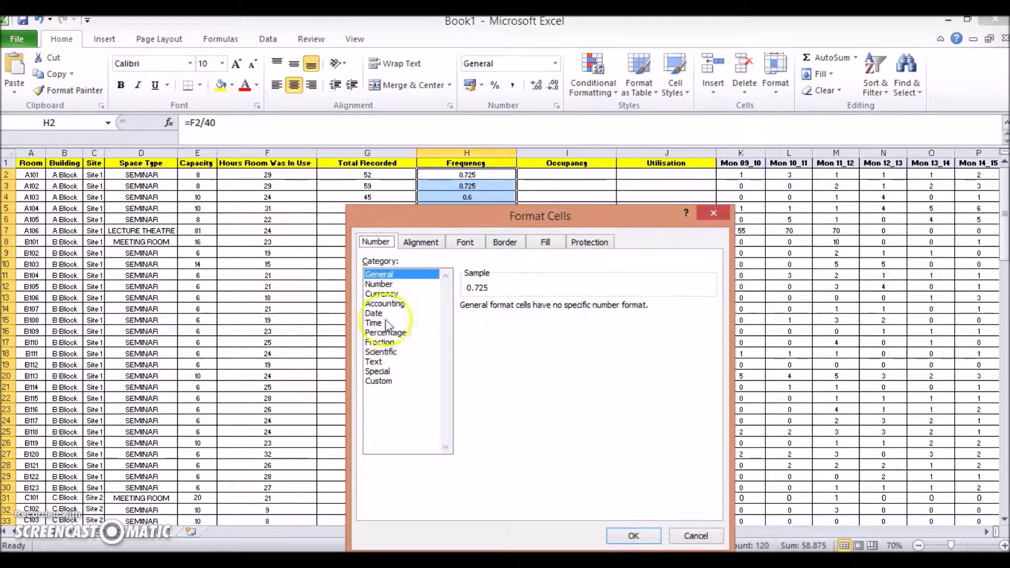
click(396, 332)
click(632, 535)
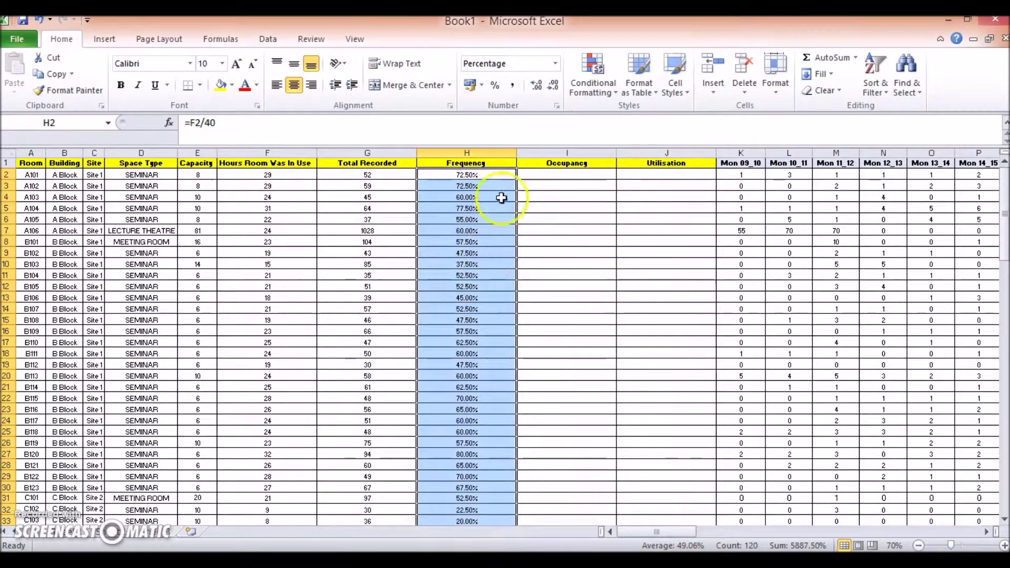
double_click(516, 155)
Check the Frequency formulas in H2, H3 and H4, with A101 showing 72.50%
click(441, 175)
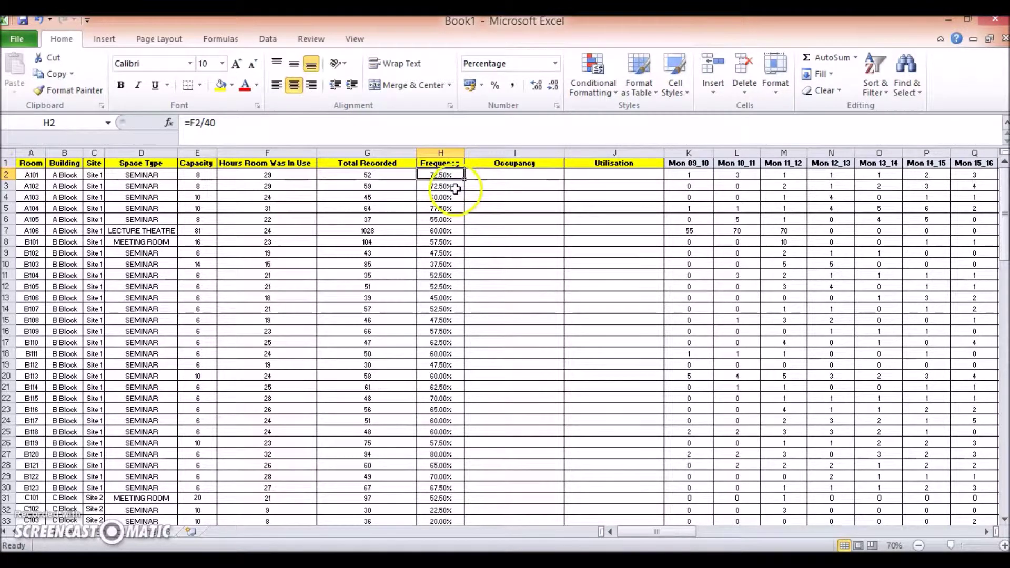
click(453, 187)
click(459, 197)
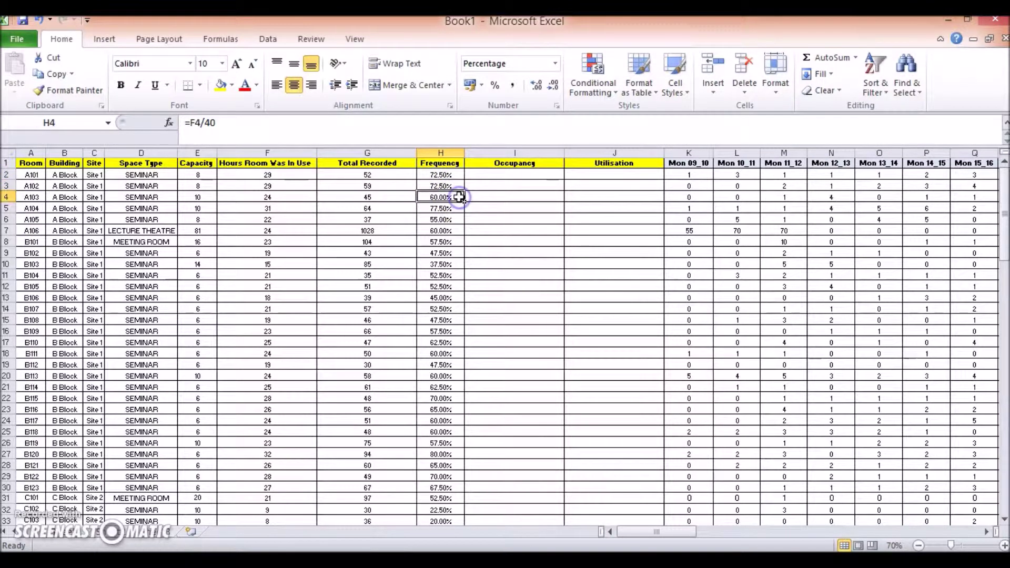
click(452, 175)
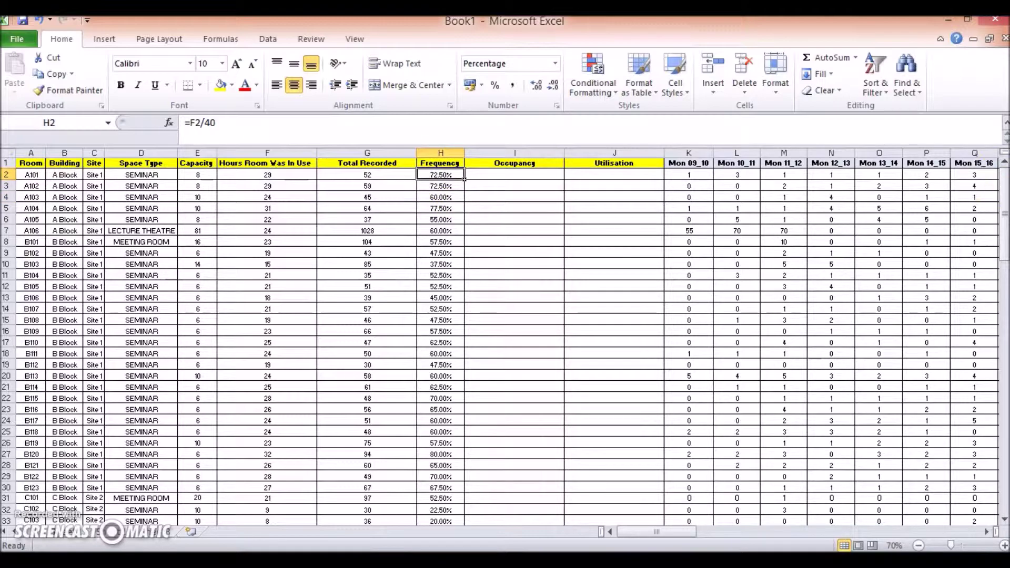
drag(1005, 213, 981, 153)
Enter =G2/(E2*F2) in I2, giving room A101 an Occupancy of about 0.224
click(500, 176)
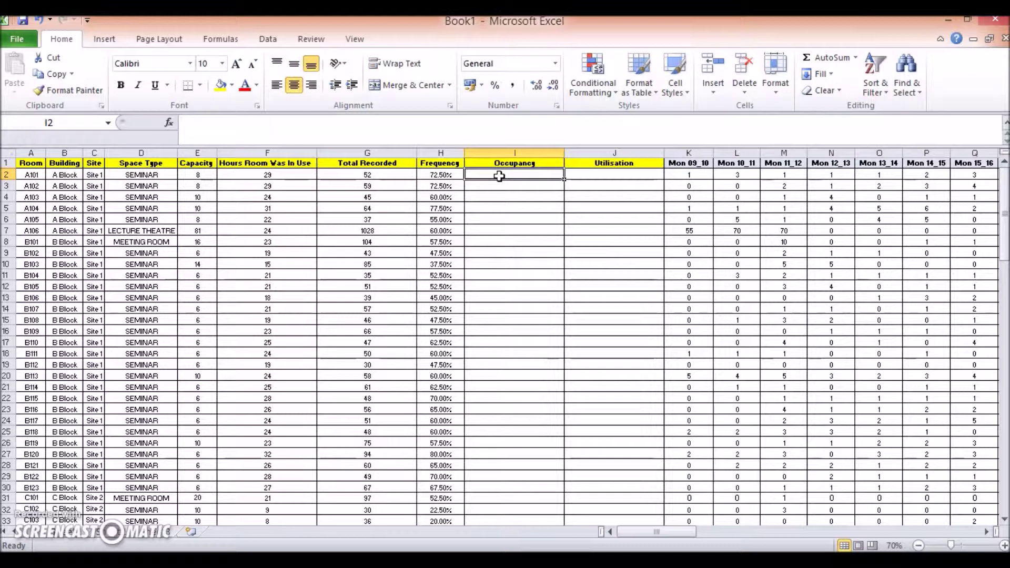
text(=)
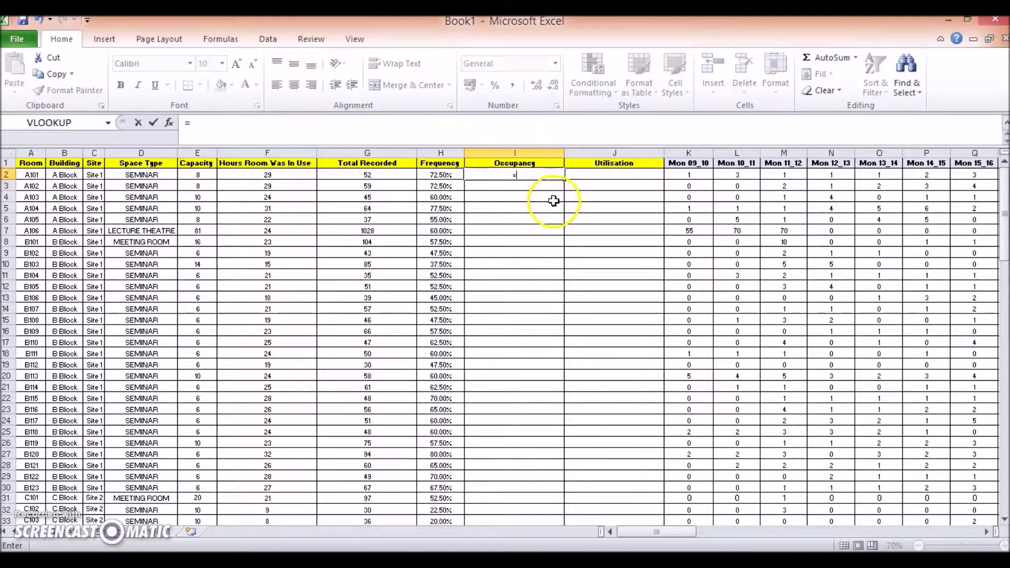
click(382, 174)
text(/()
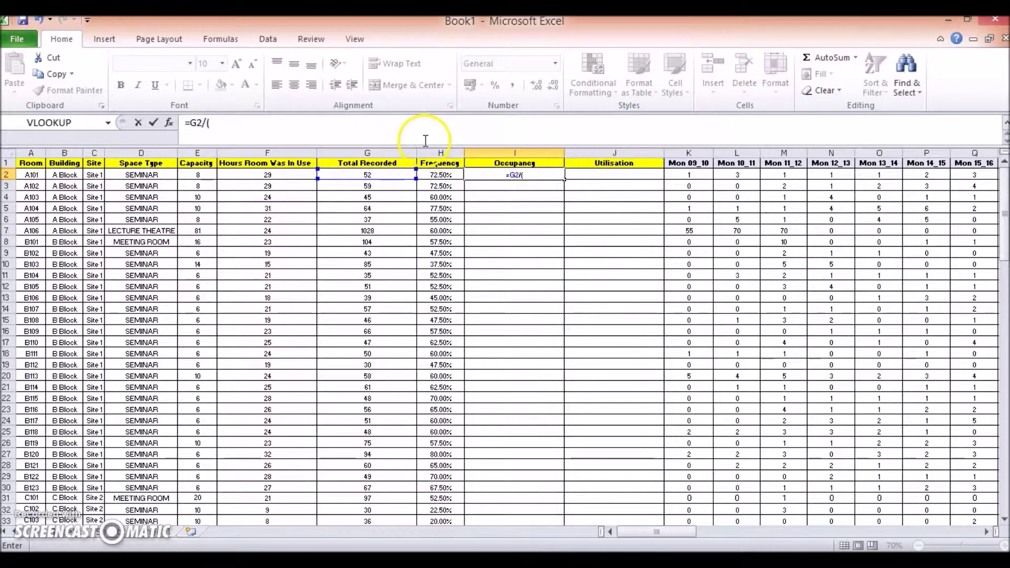
click(202, 175)
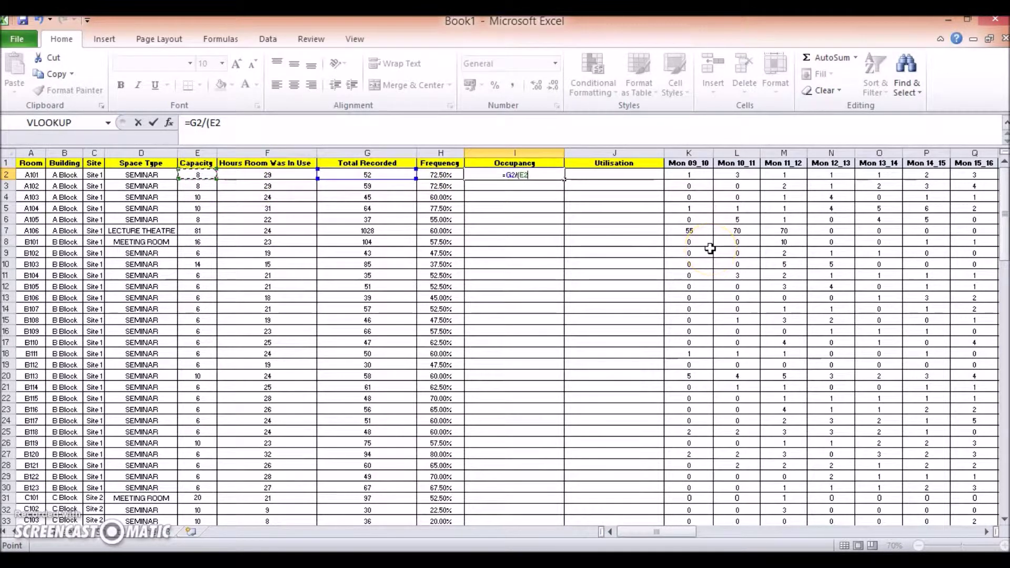
text(*)
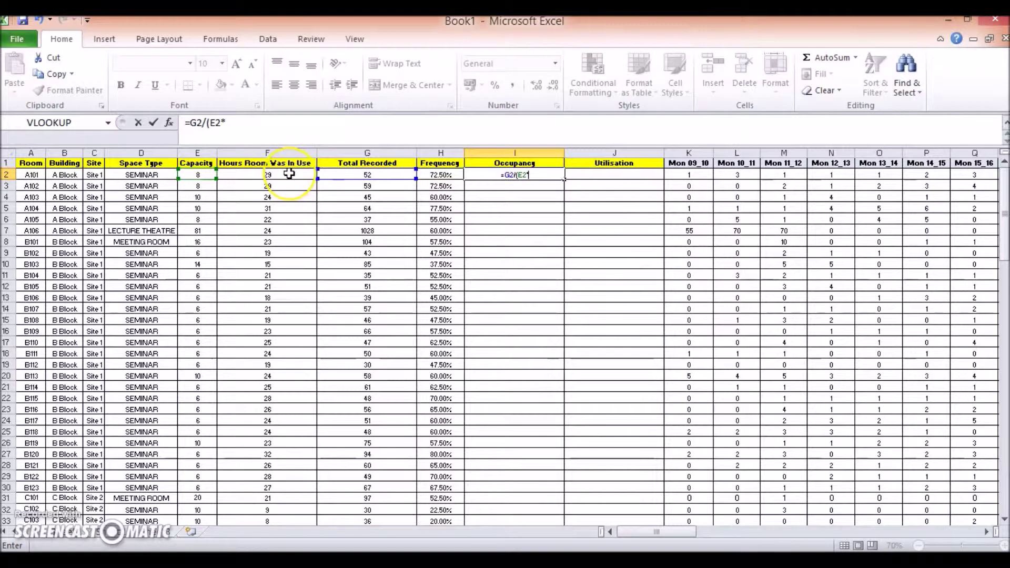
click(289, 174)
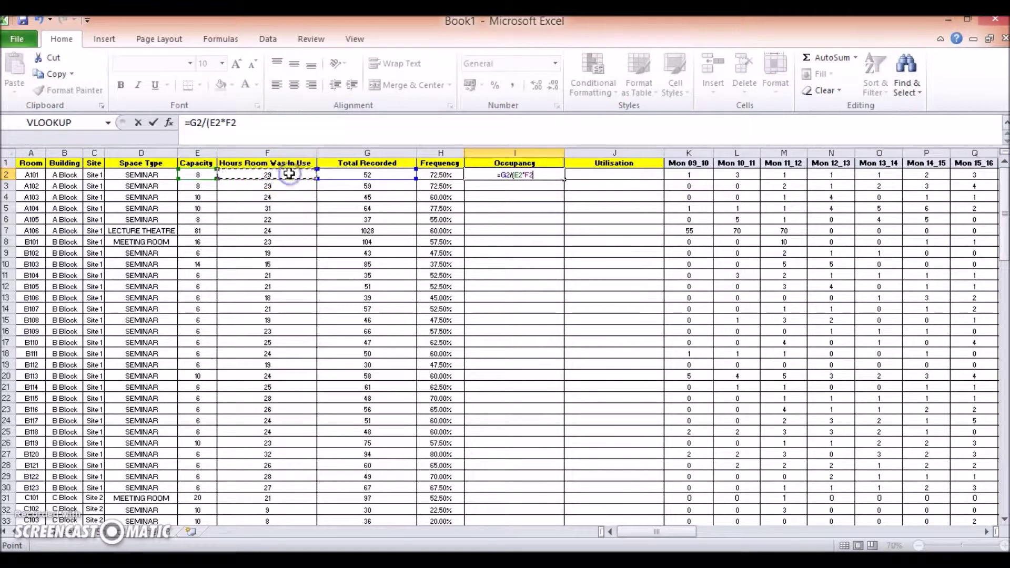
text())
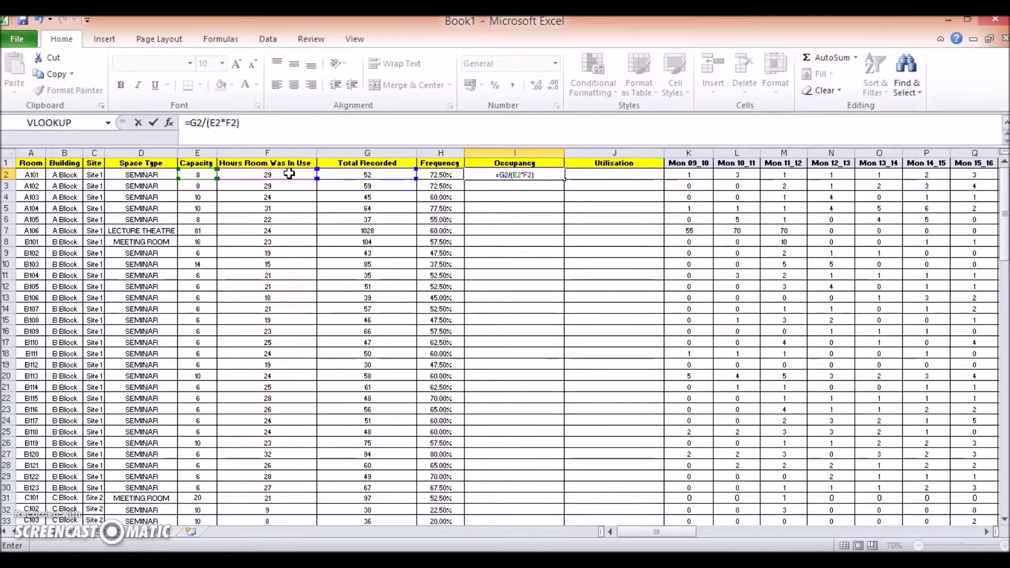
key(Return)
click(500, 175)
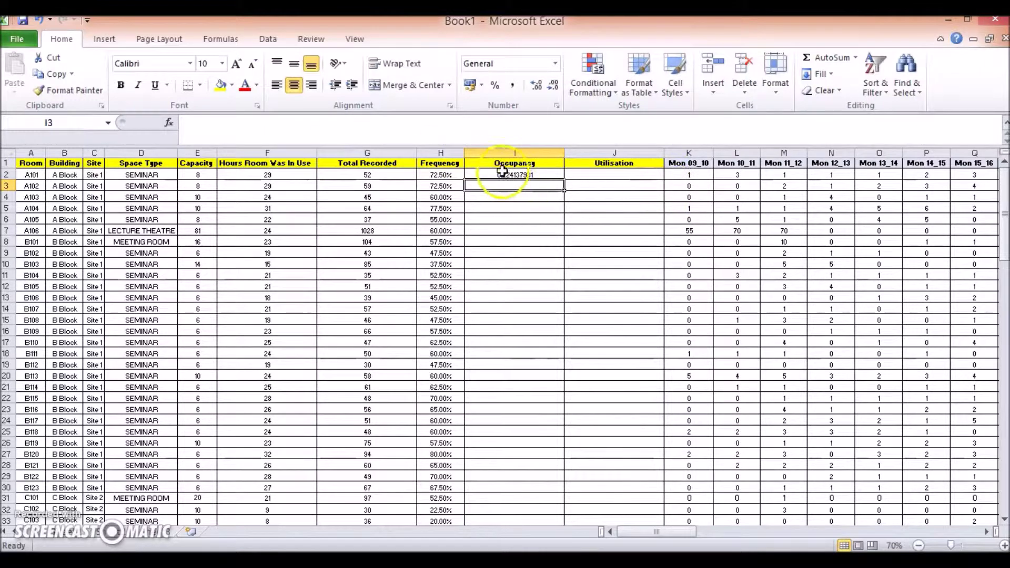
Copy the I2 Occupancy formula down to every room row
key(ctrl+c)
scroll(541, 295, down, 20)
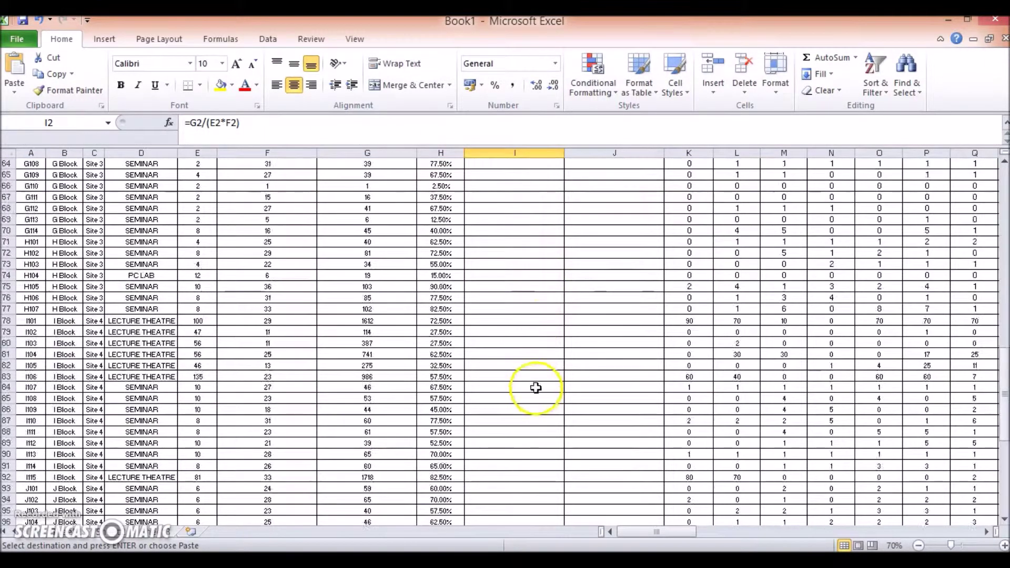
shift+click(520, 294)
key(ctrl+v)
key(ctrl)
Format the Occupancy values as Percentage and autofit column I
right_click(520, 214)
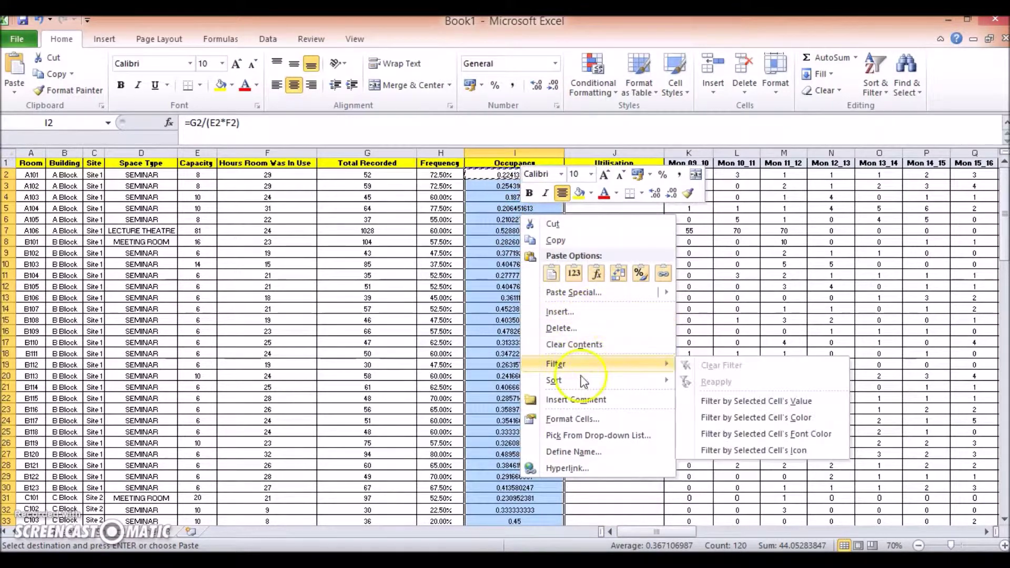
click(574, 419)
click(421, 323)
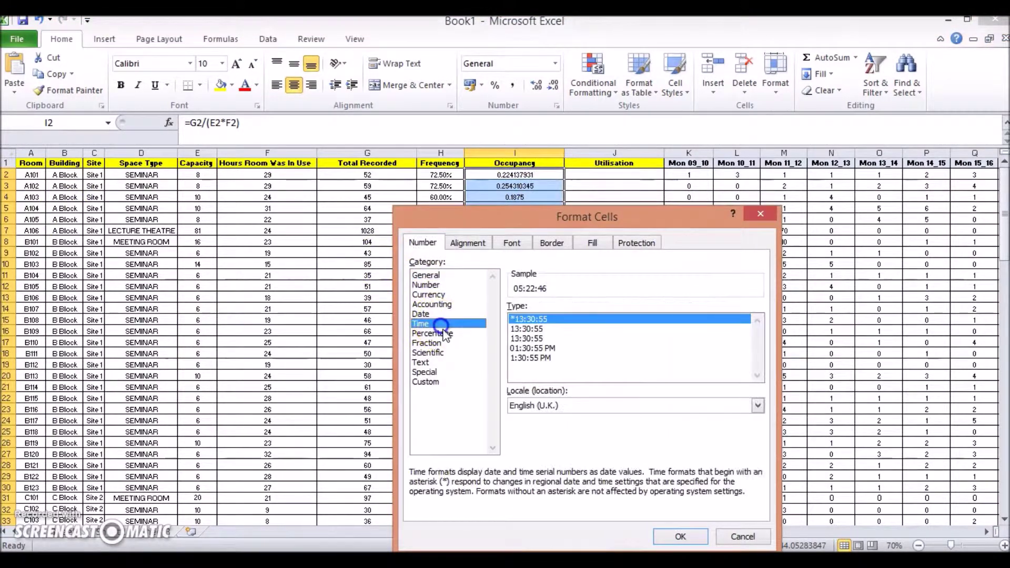
click(433, 334)
click(700, 538)
click(523, 230)
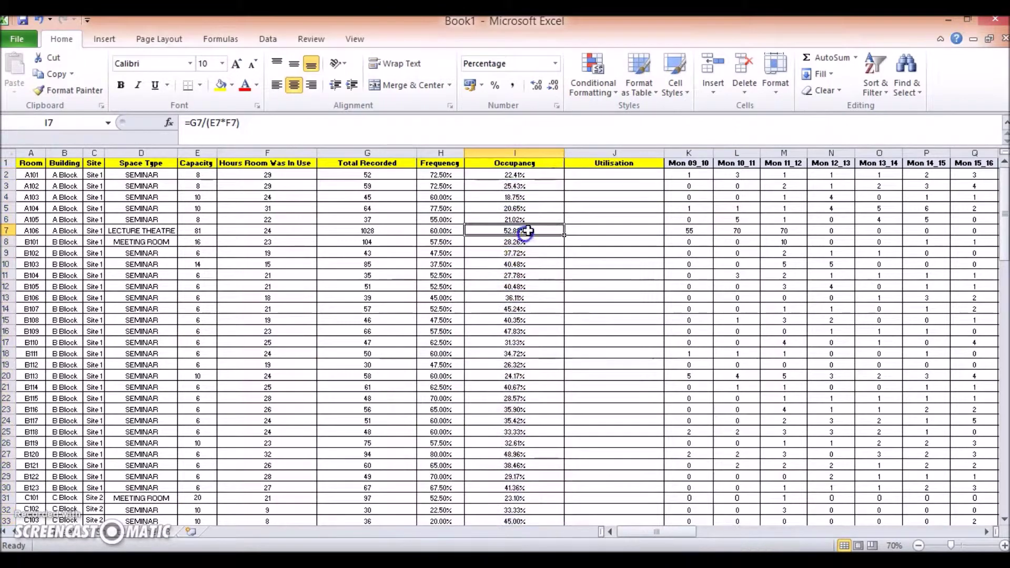
double_click(562, 152)
Check the Occupancy formulas in I2 and I3, showing 22.41% and 25.43%
click(489, 186)
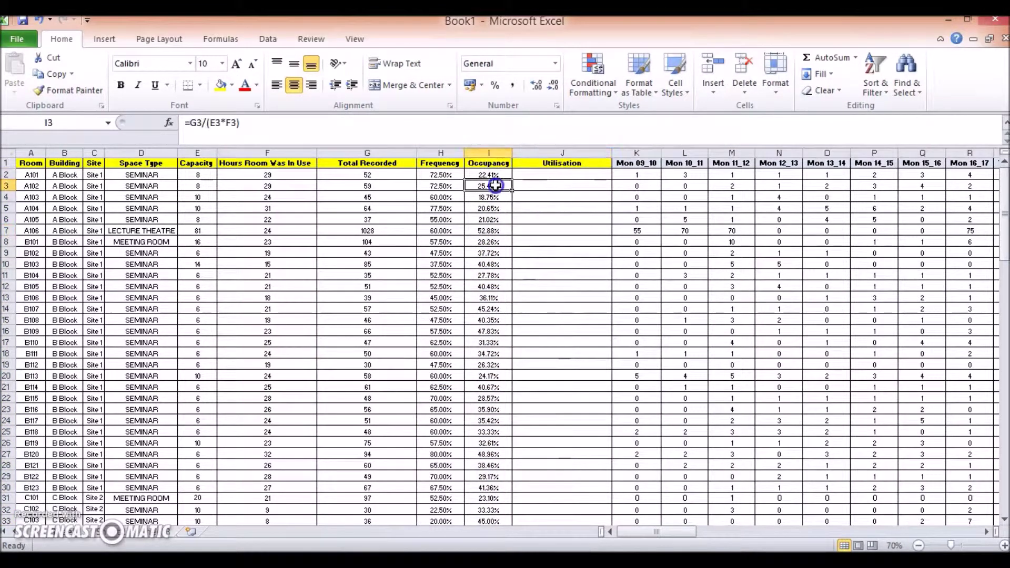
key(Up)
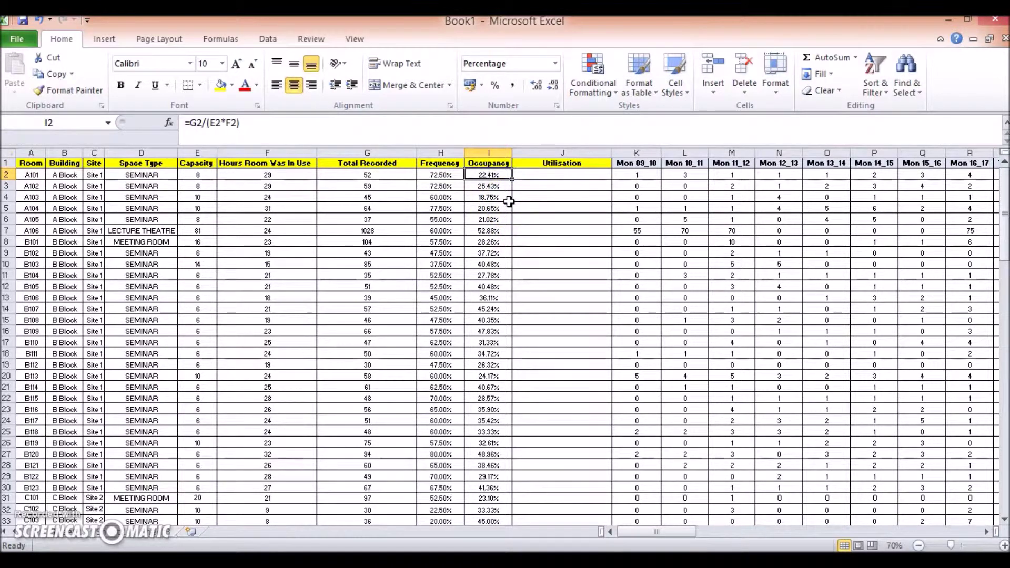
key(Down)
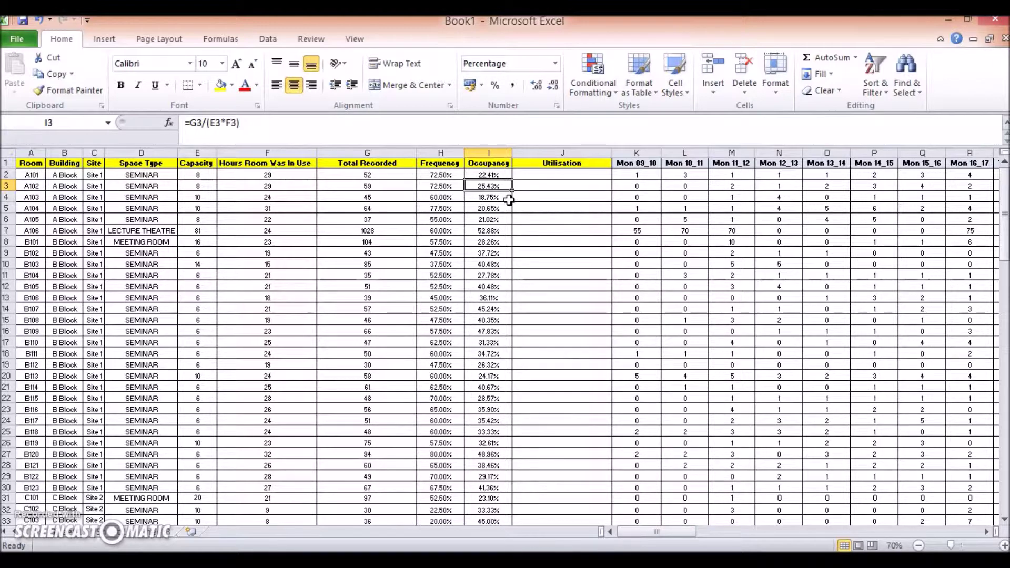
scroll(492, 247, down, 11)
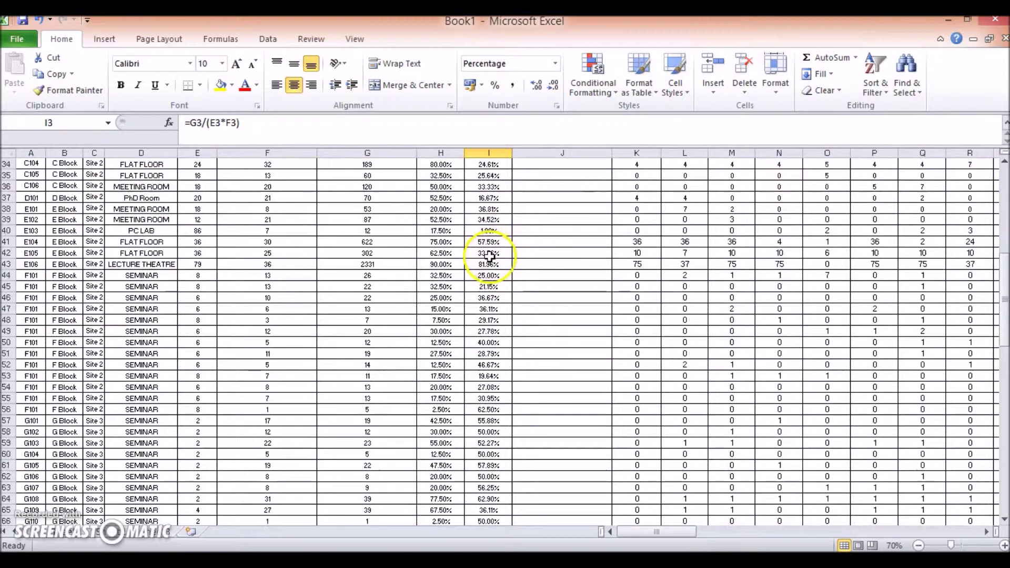
scroll(500, 263, up, 11)
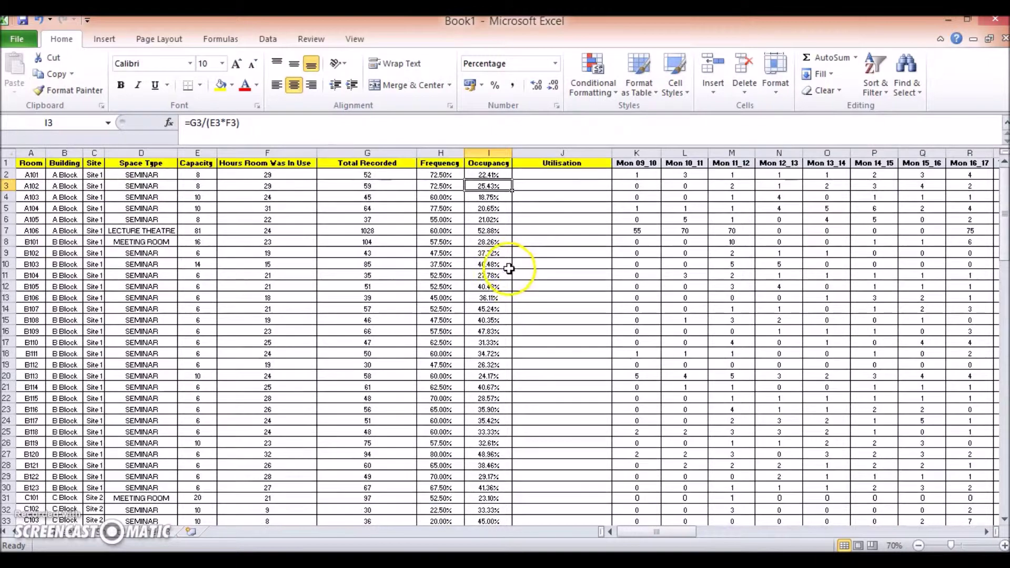
click(566, 174)
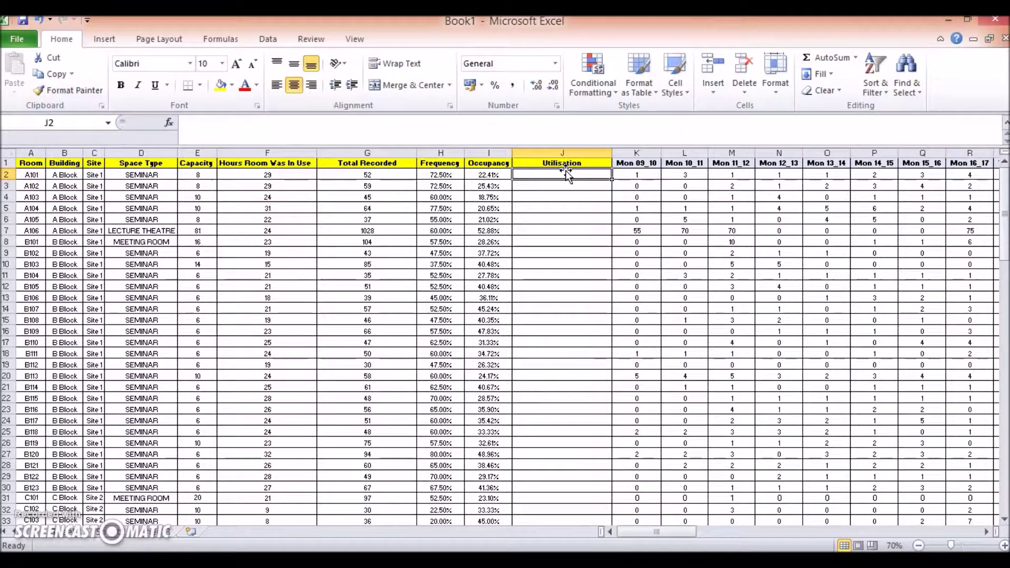
Enter the formula =H2*I2 in J2 for the first room's Utilisation
click(566, 175)
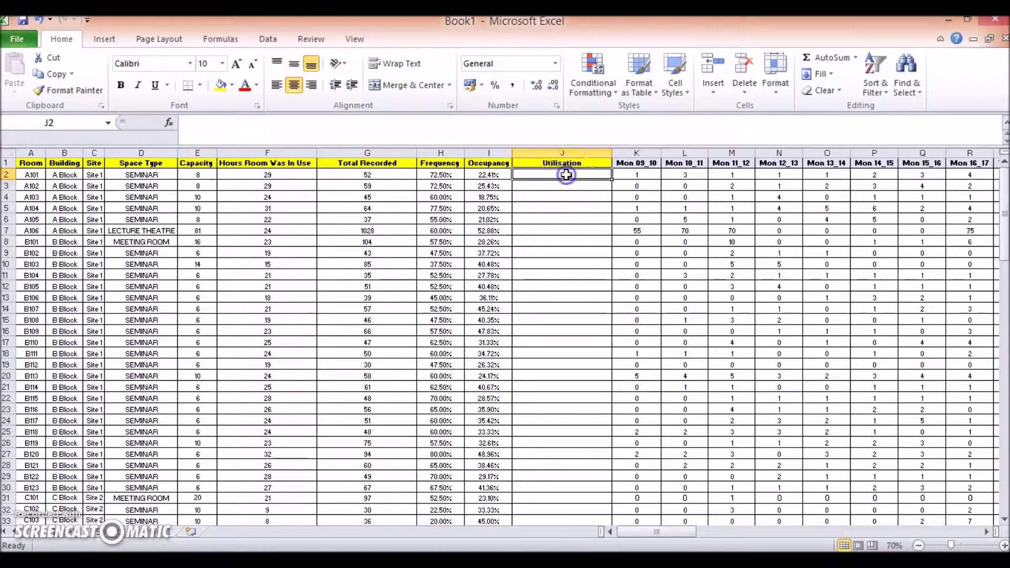
text(=)
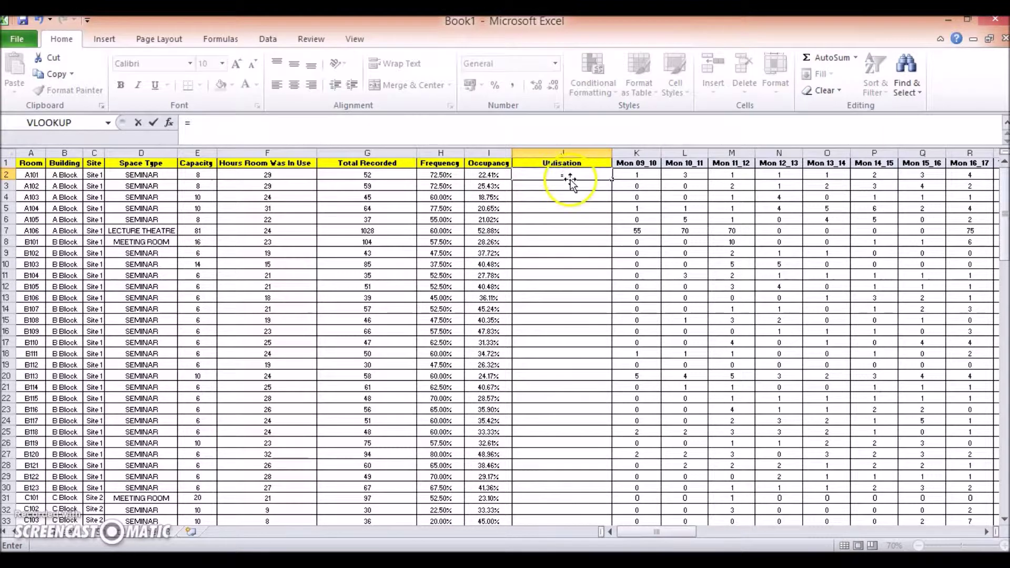
click(446, 175)
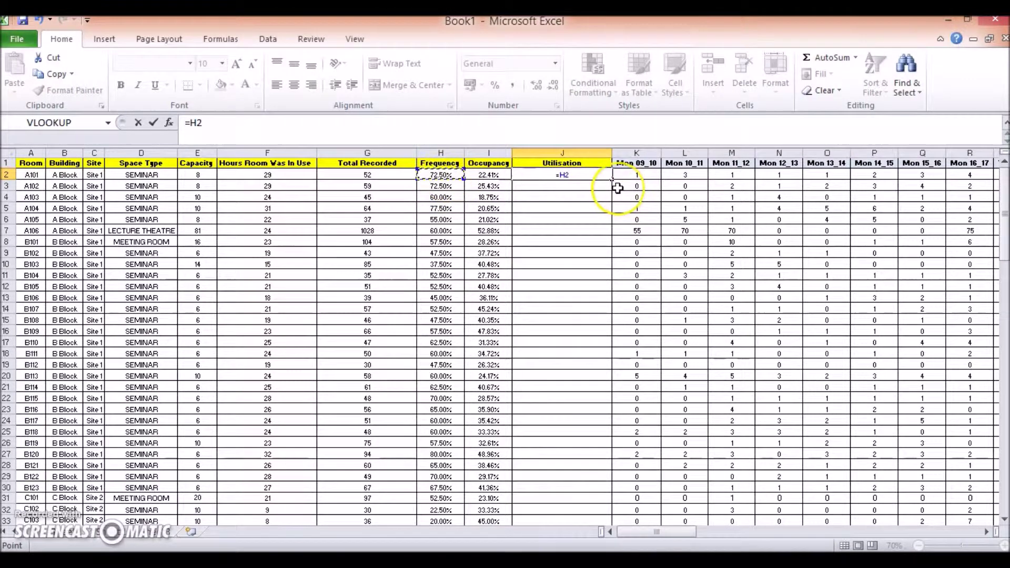
text(*)
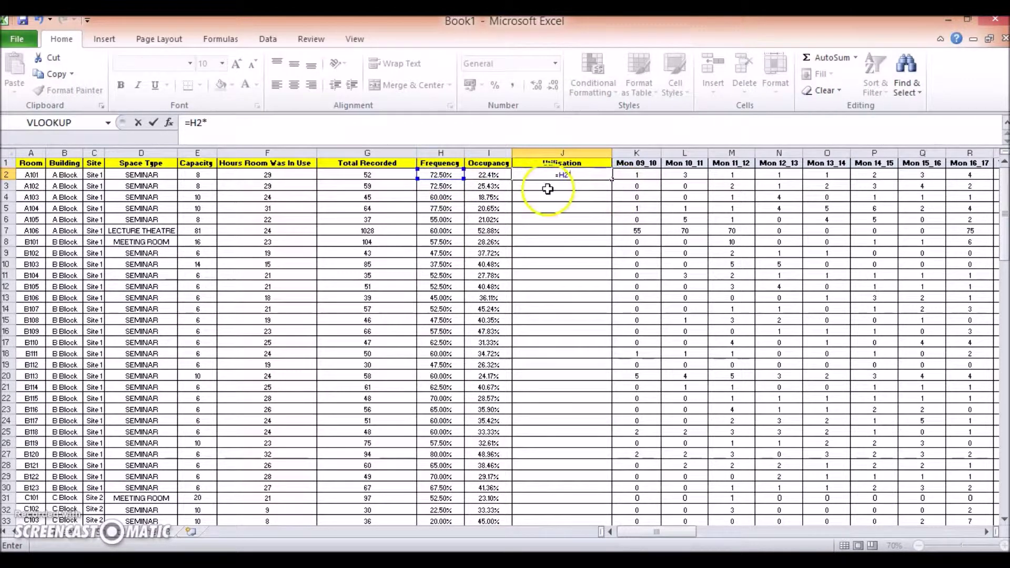
click(489, 174)
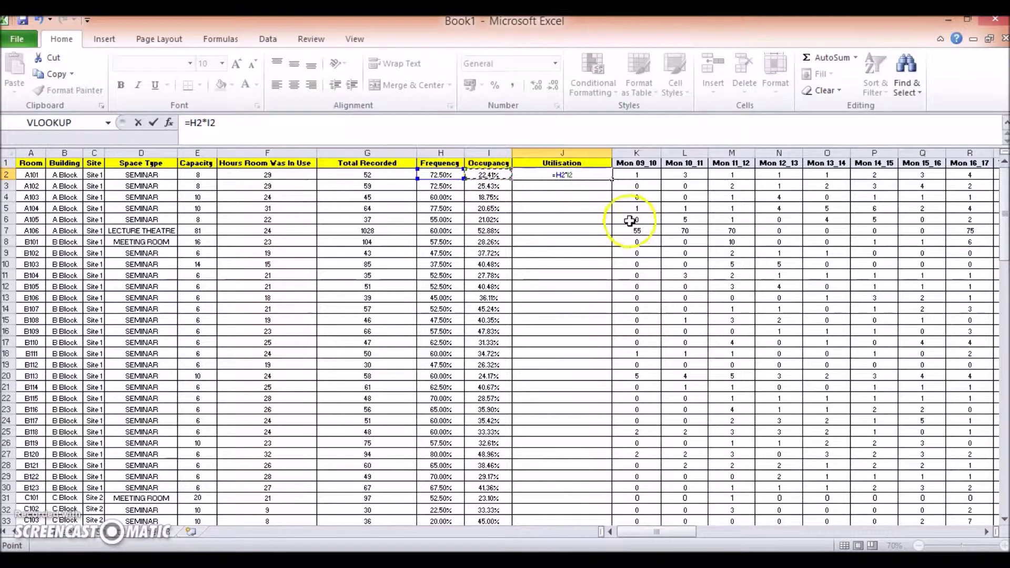
key(Return)
Copy the J2 formula down through J121 for every room
click(578, 175)
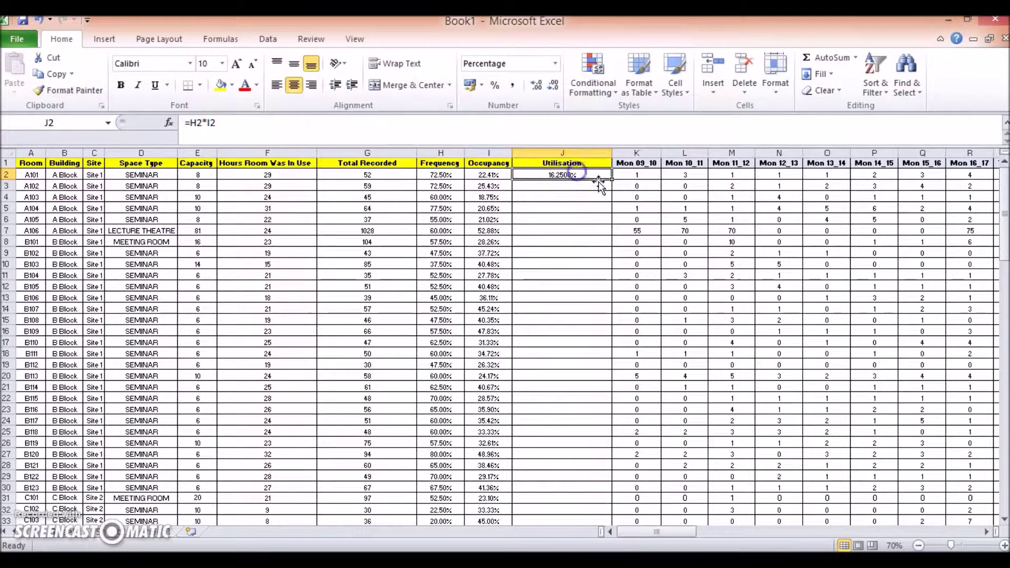
key(ctrl+c)
drag(1005, 197, 1006, 463)
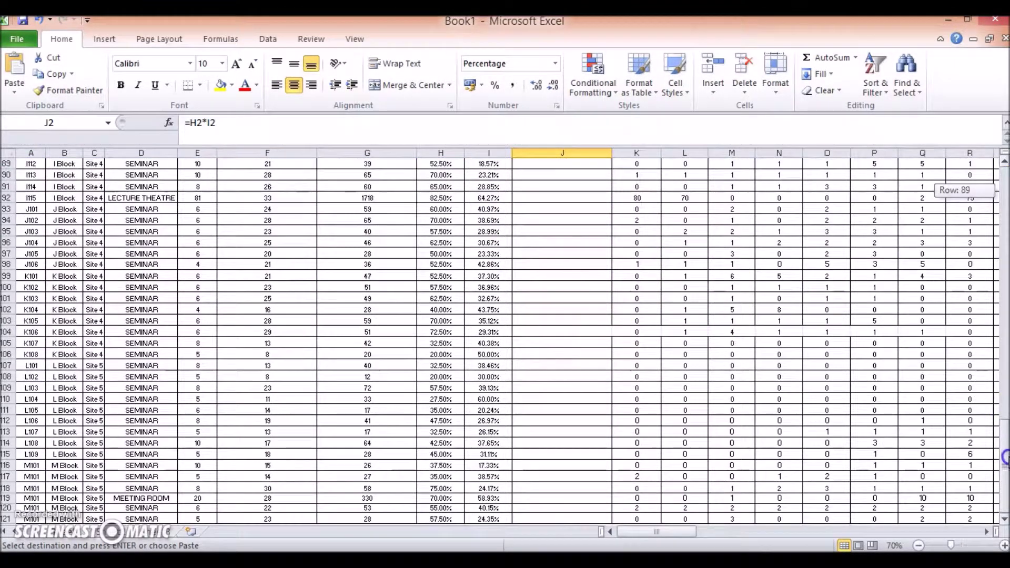
shift+click(564, 515)
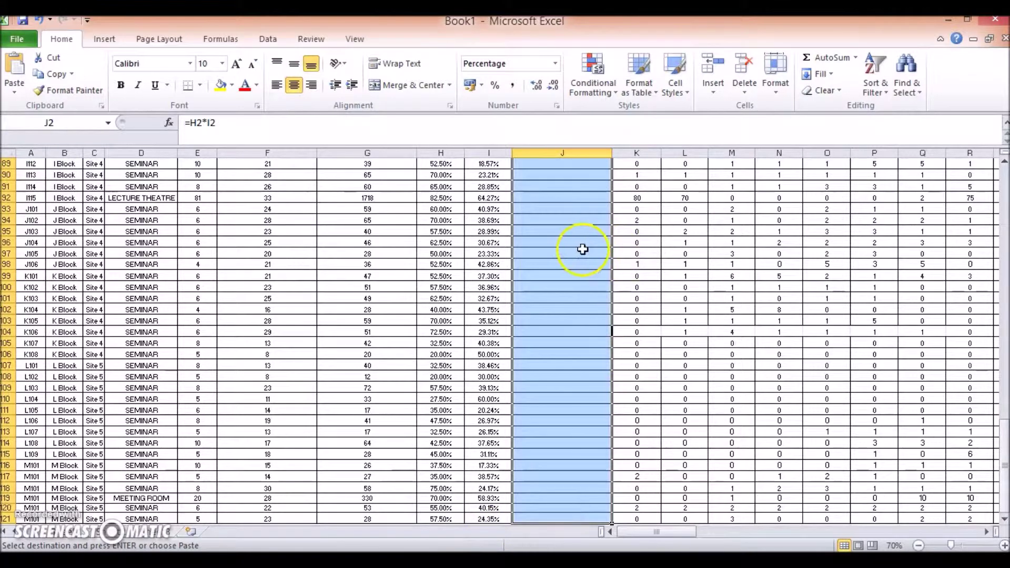
key(ctrl+v)
Format J2:J121 as percentages with 2 decimal places and autofit column J
right_click(564, 213)
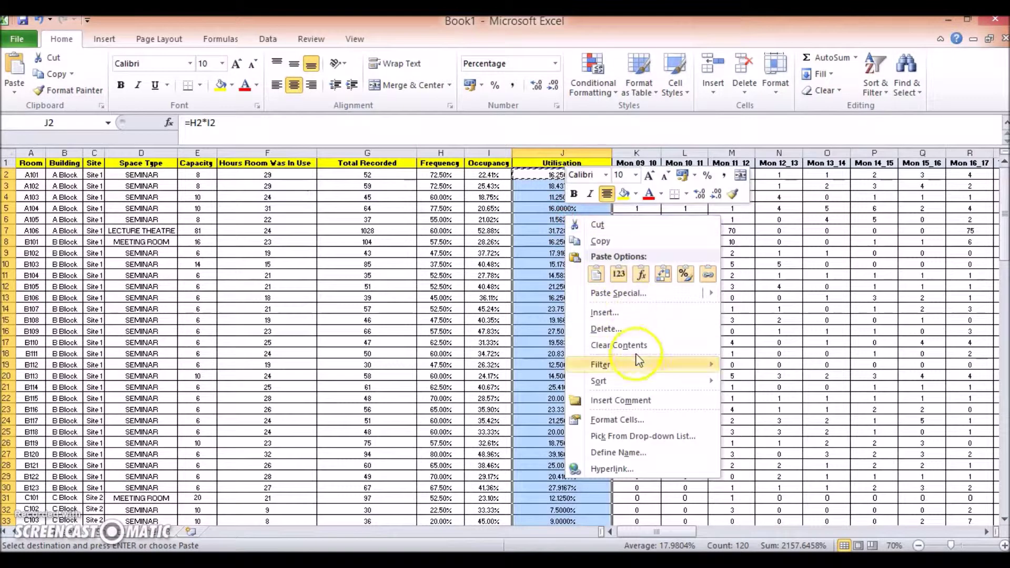
click(631, 417)
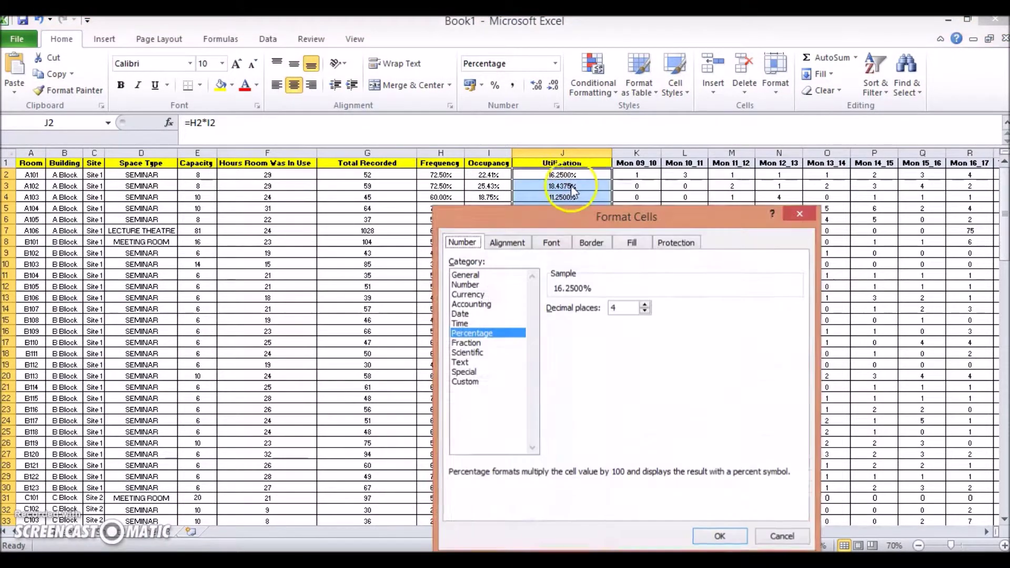
double_click(617, 308)
text(2)
click(727, 536)
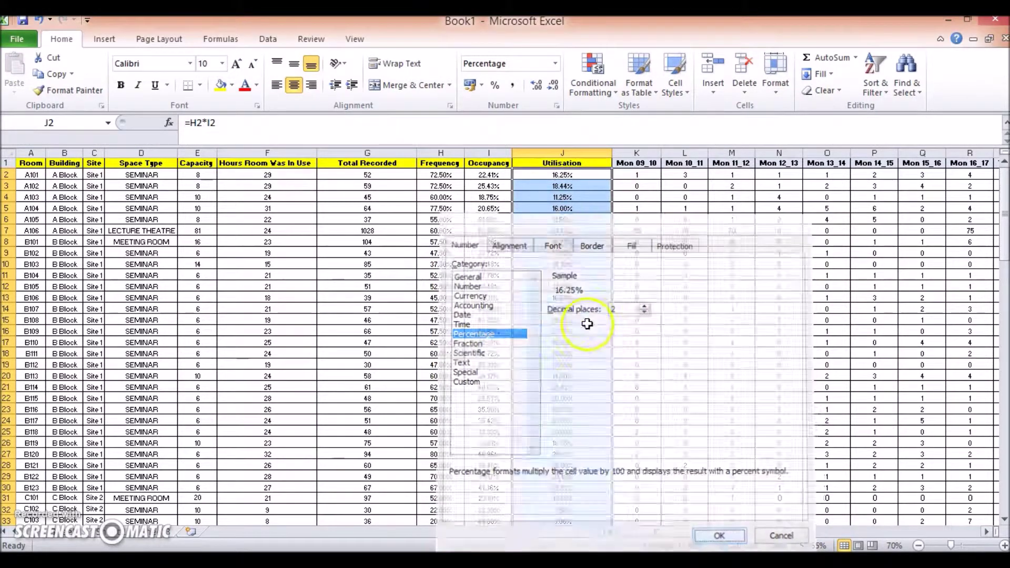
double_click(611, 153)
click(537, 193)
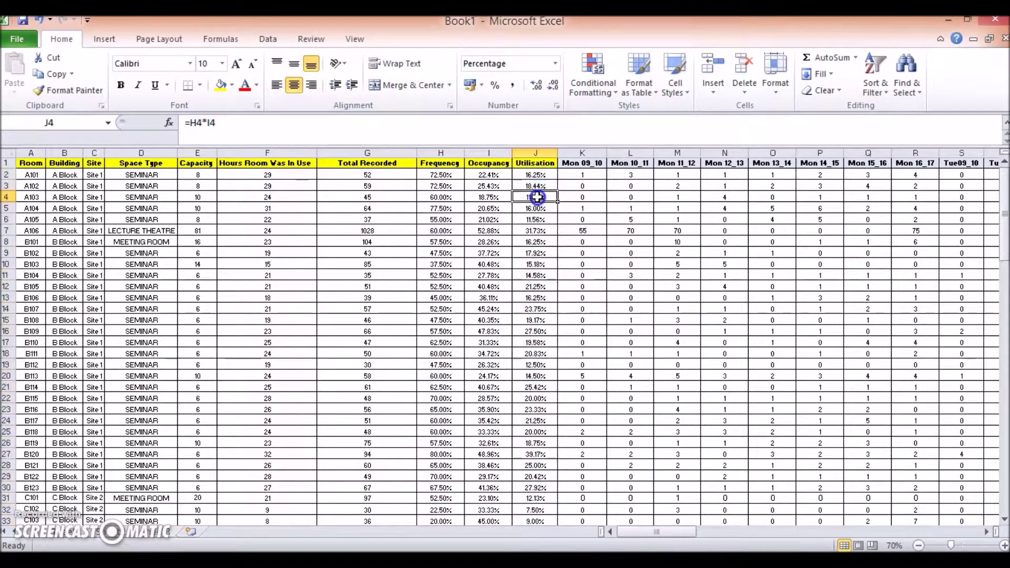
click(535, 175)
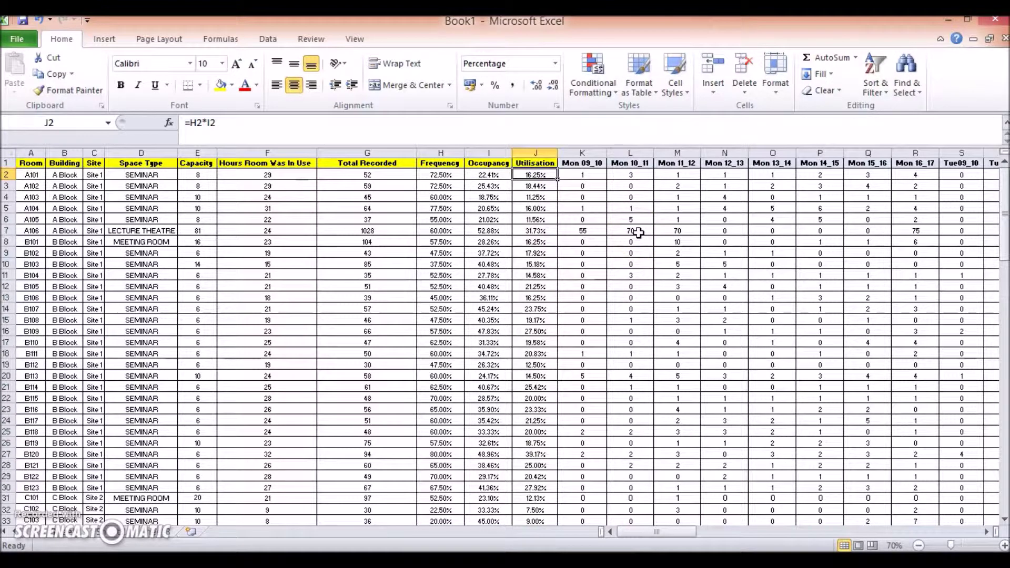
scroll(579, 232, down, 10)
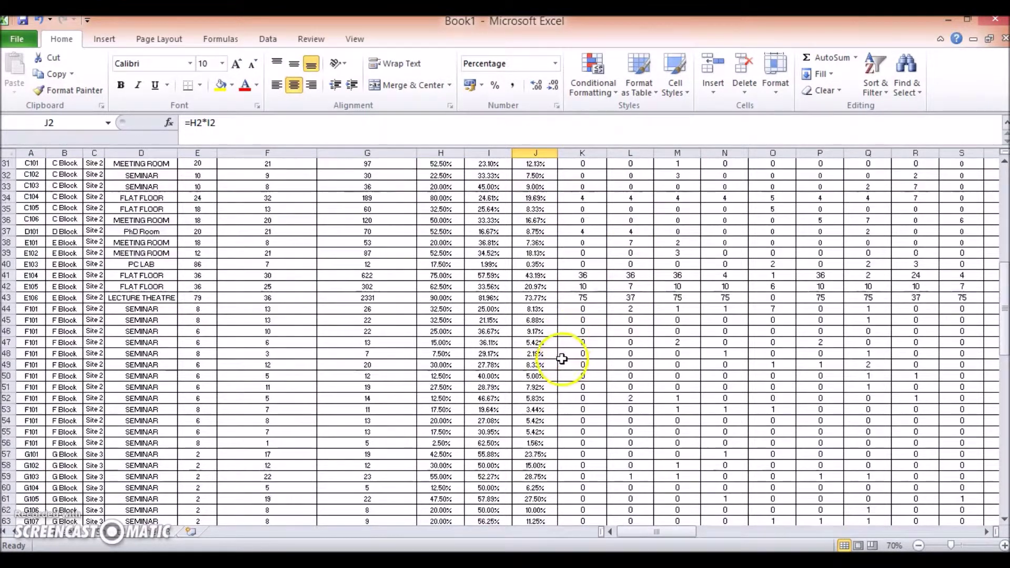
scroll(562, 359, up, 10)
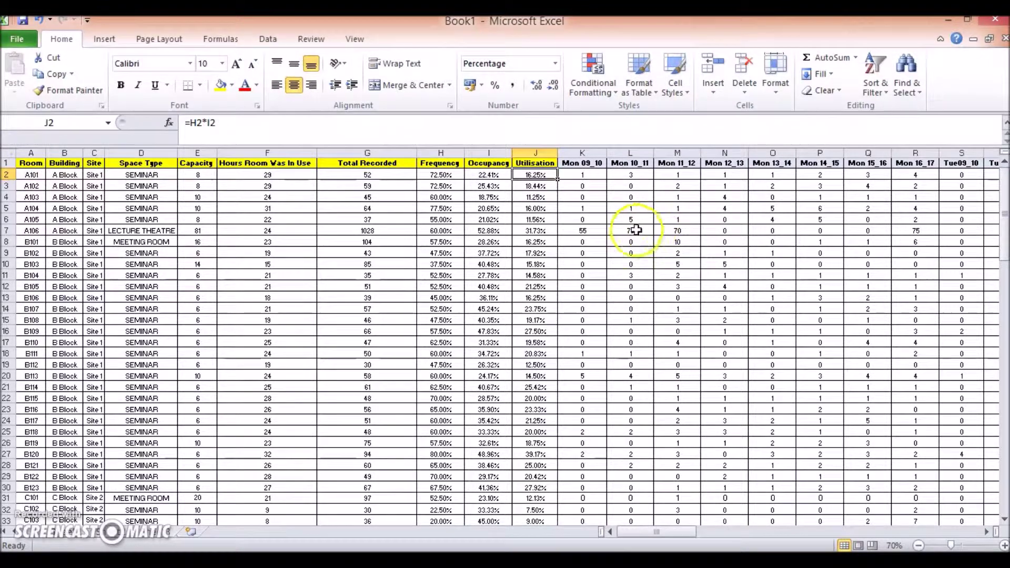
click(539, 185)
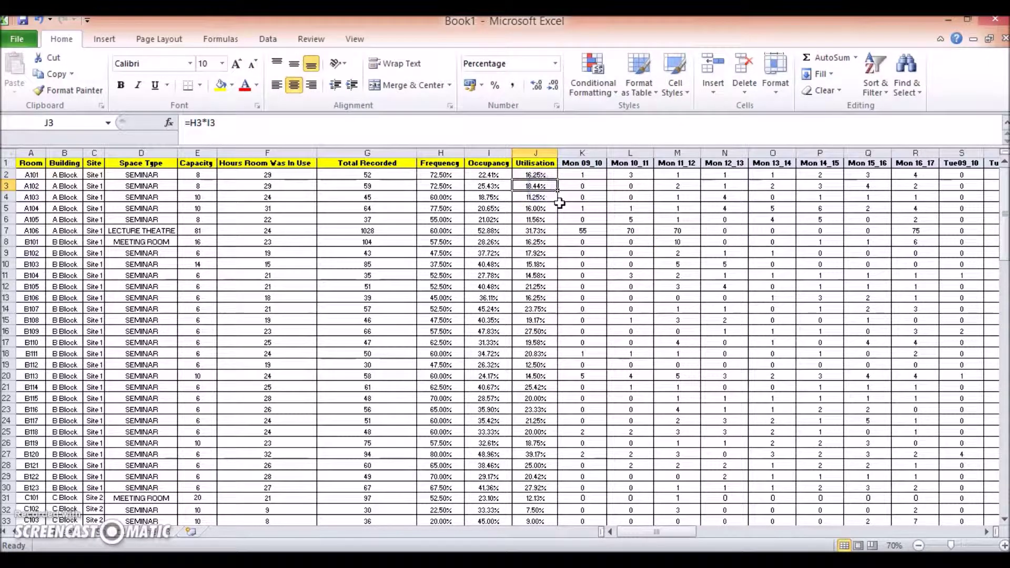
click(552, 190)
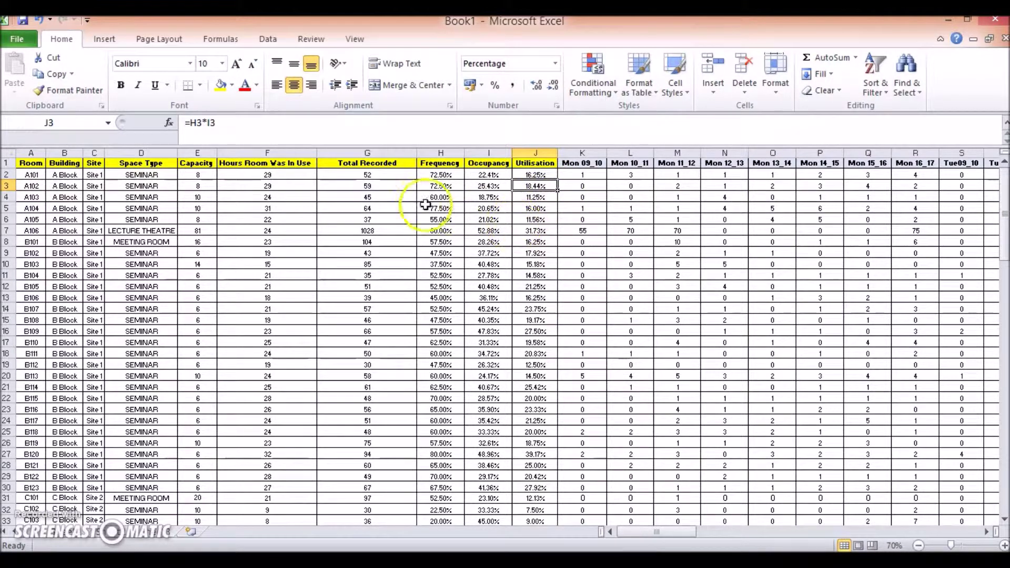
click(440, 187)
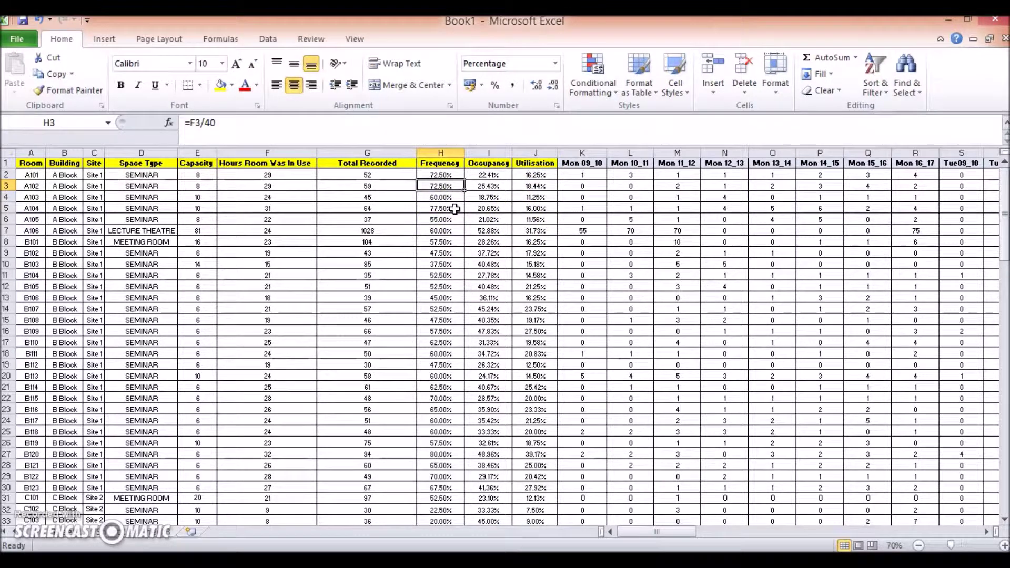
click(492, 187)
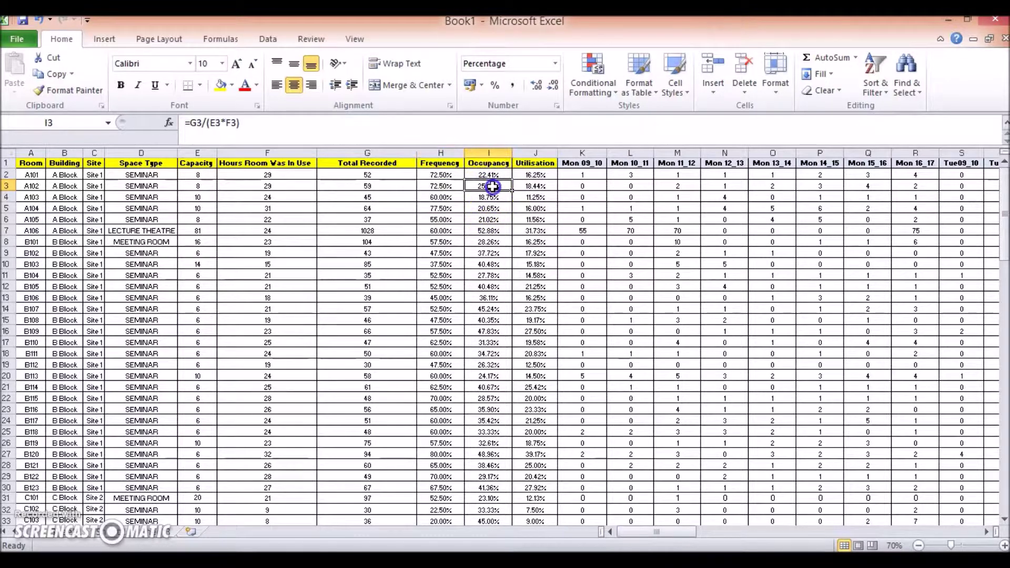
Sort the whole sheet by Frequency, Smallest to Largest, with the first row kept as headers
click(9, 154)
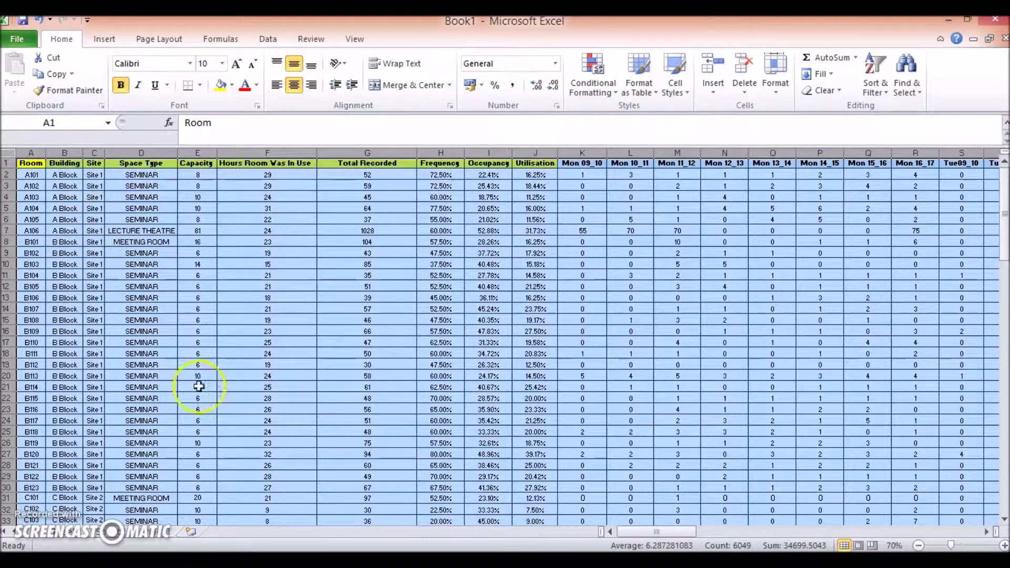
click(266, 41)
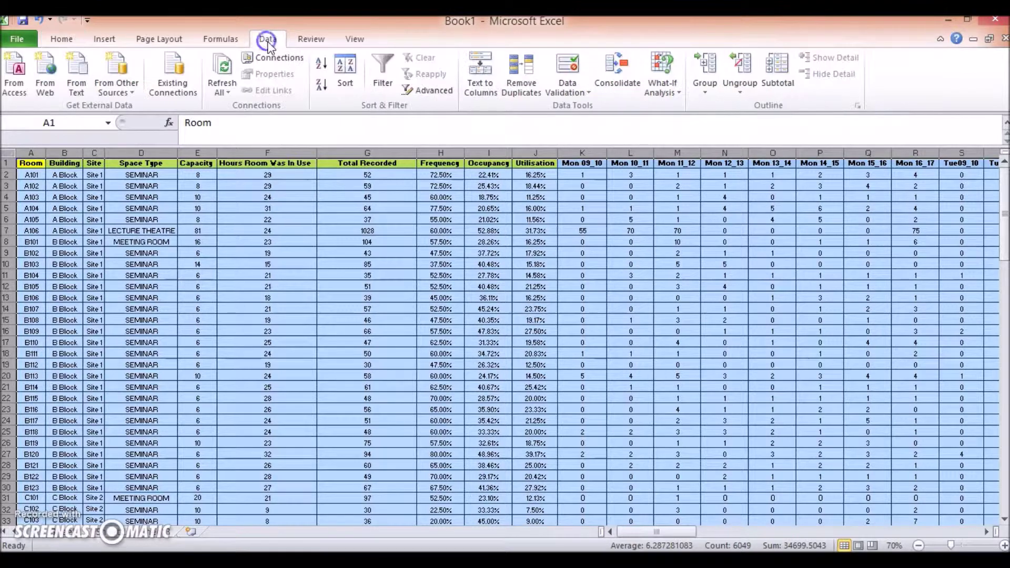
click(348, 81)
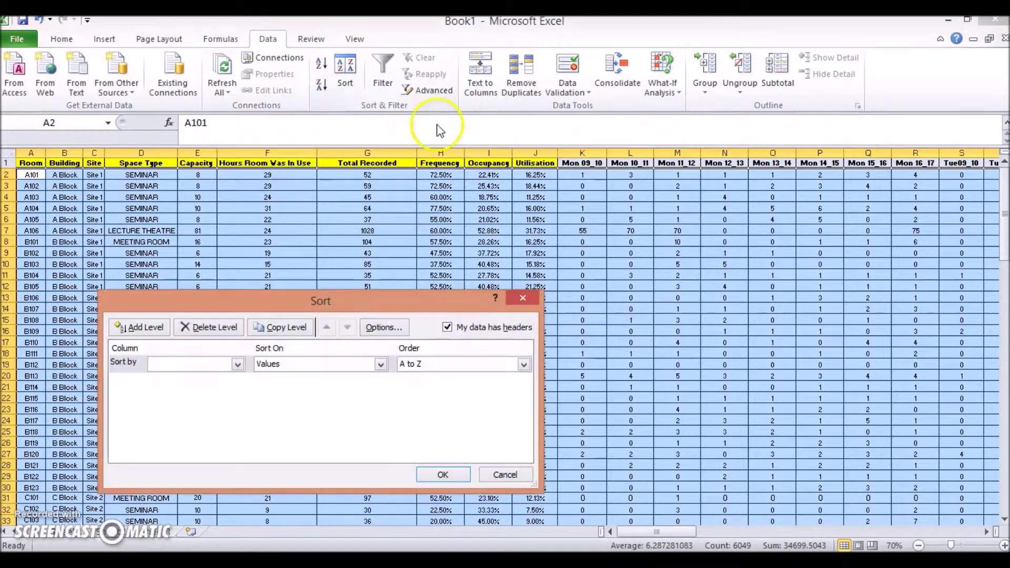
click(447, 327)
click(447, 327)
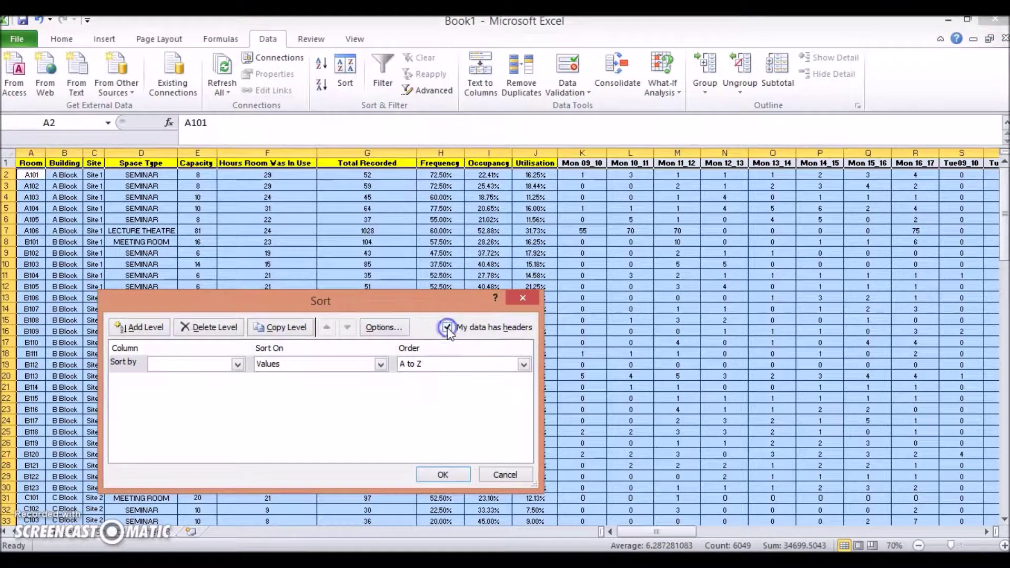
click(238, 364)
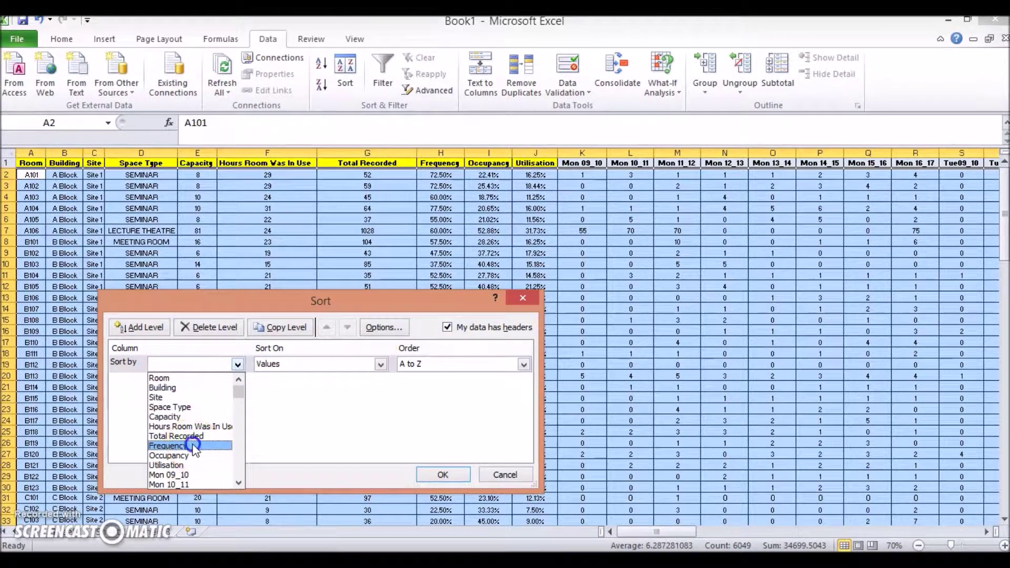
click(193, 447)
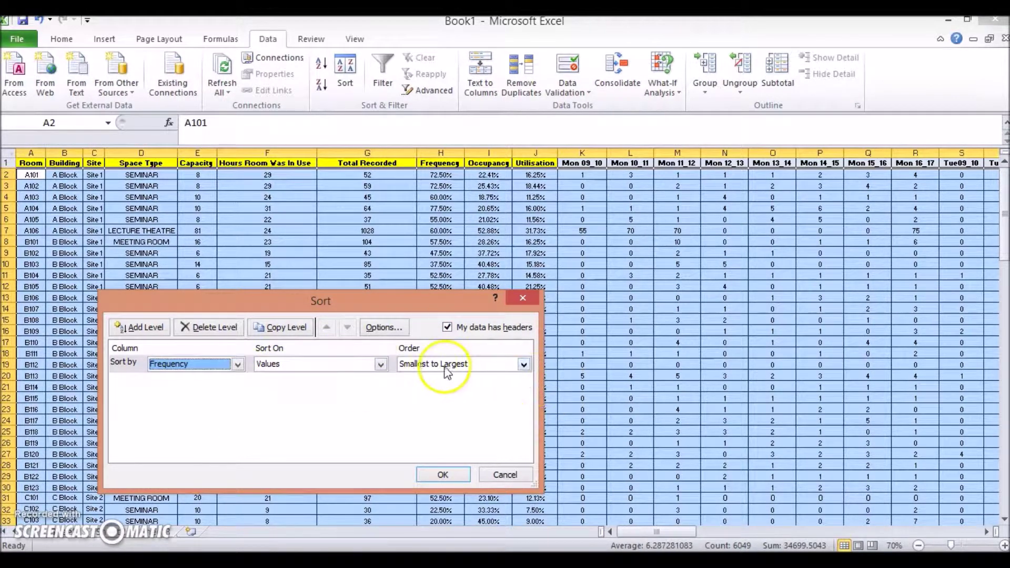
click(424, 367)
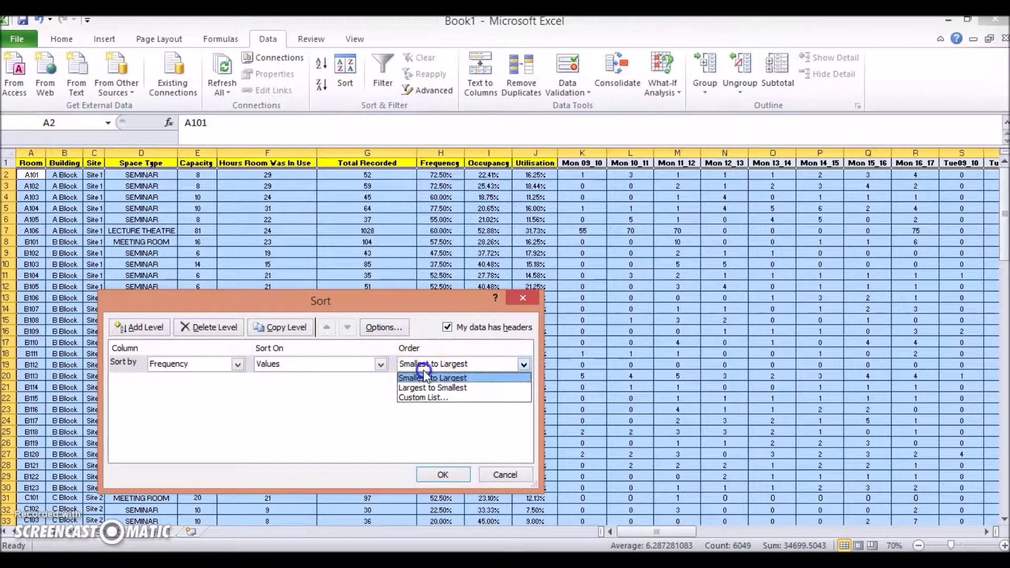
click(358, 400)
click(462, 478)
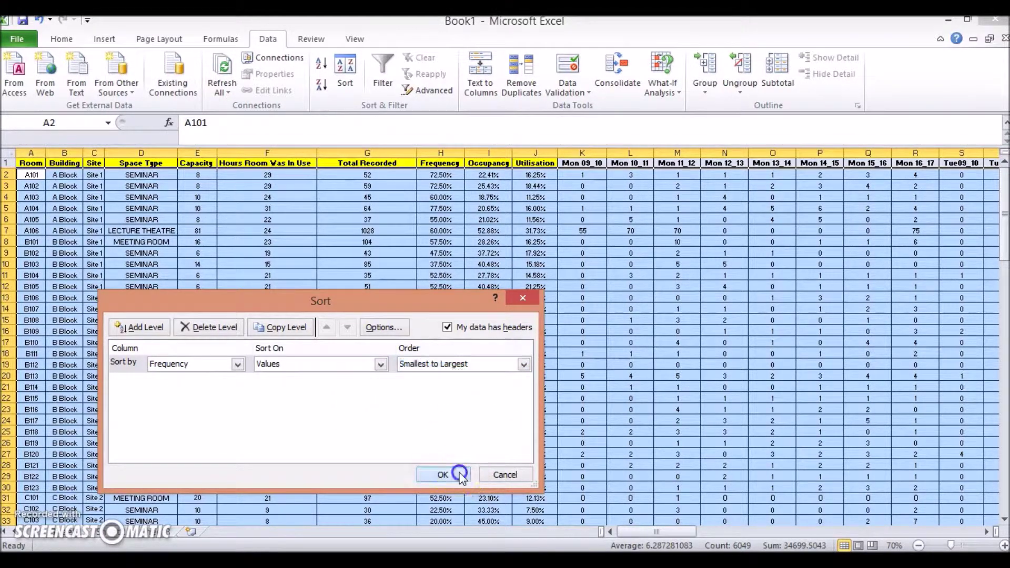
click(318, 234)
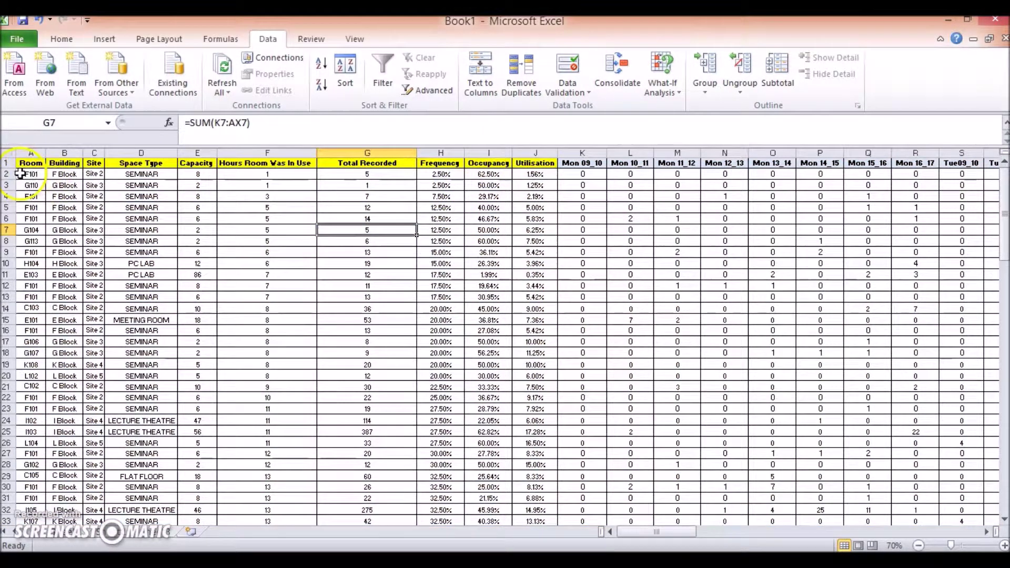
drag(993, 190, 970, 142)
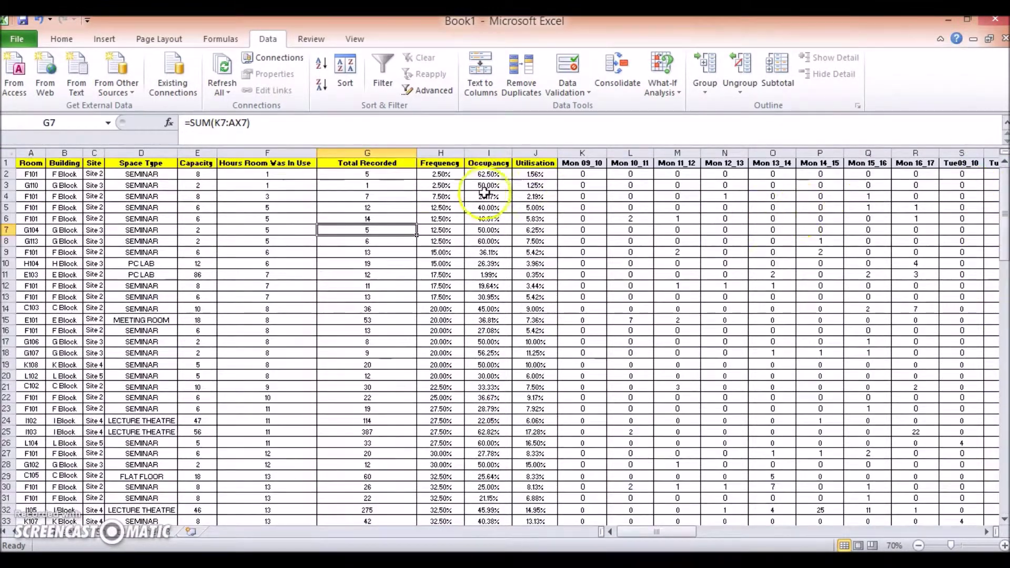
drag(486, 174, 457, 196)
click(455, 186)
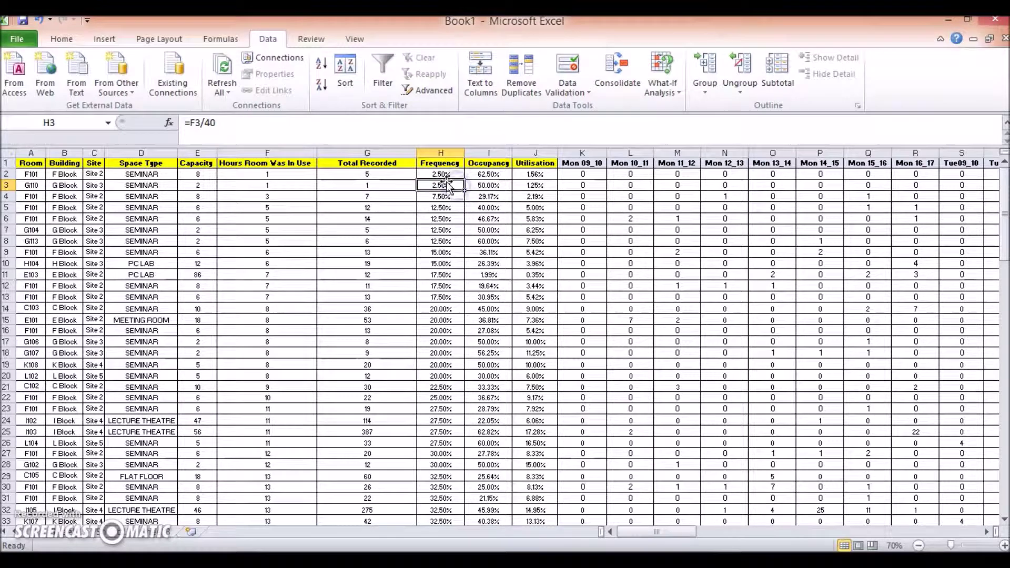
click(443, 174)
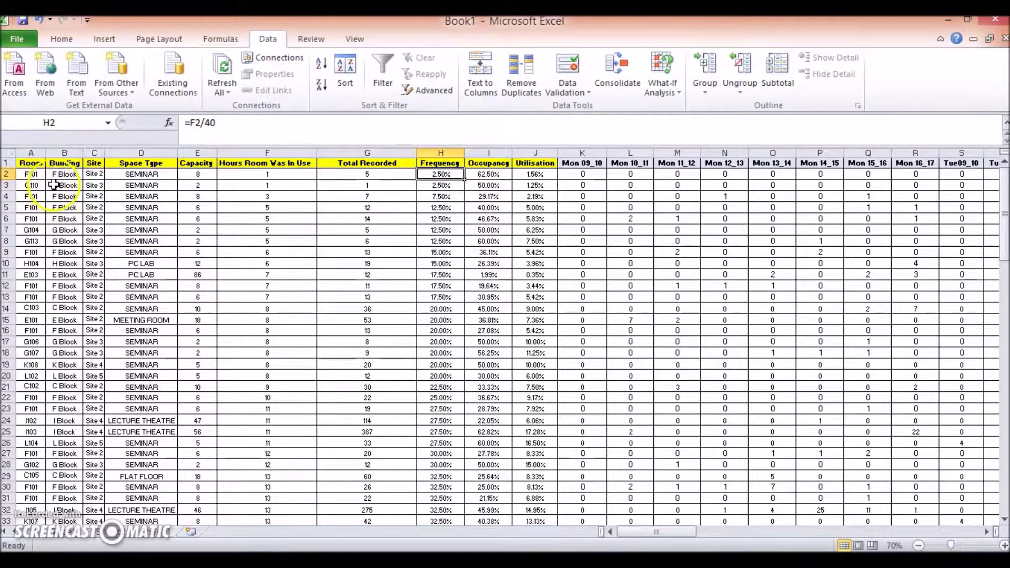
click(33, 176)
click(40, 185)
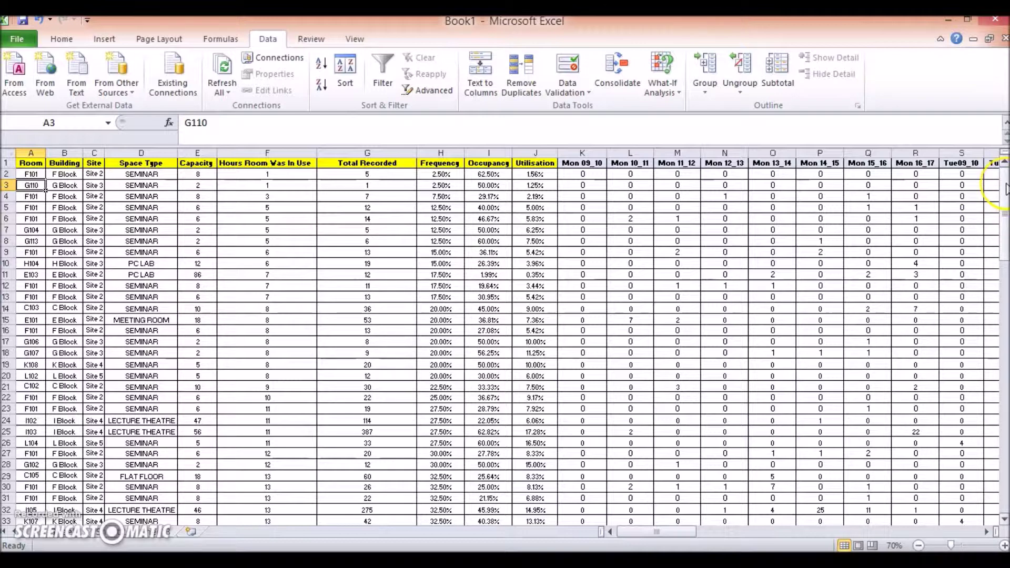
drag(1006, 188, 1004, 487)
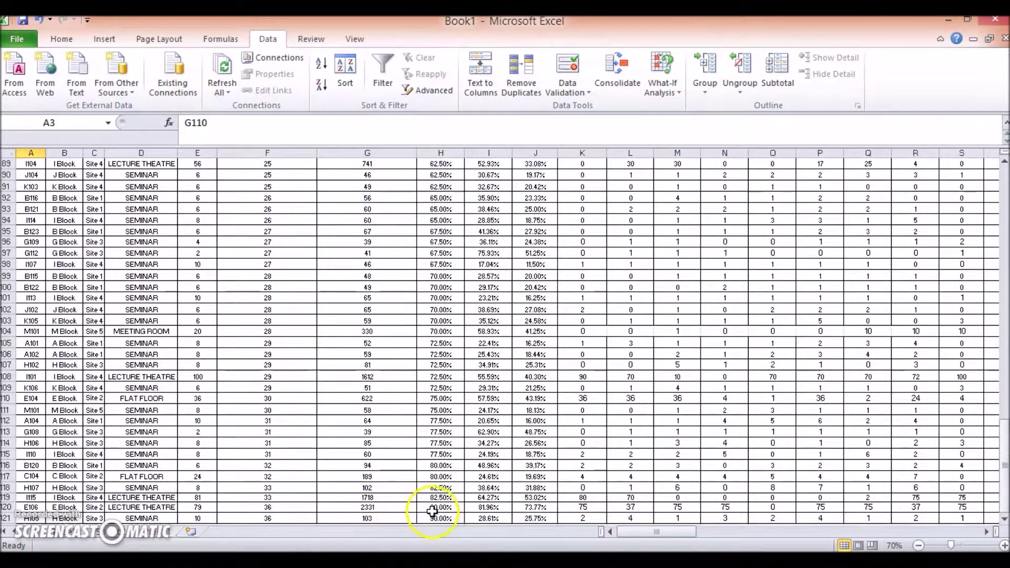
click(441, 508)
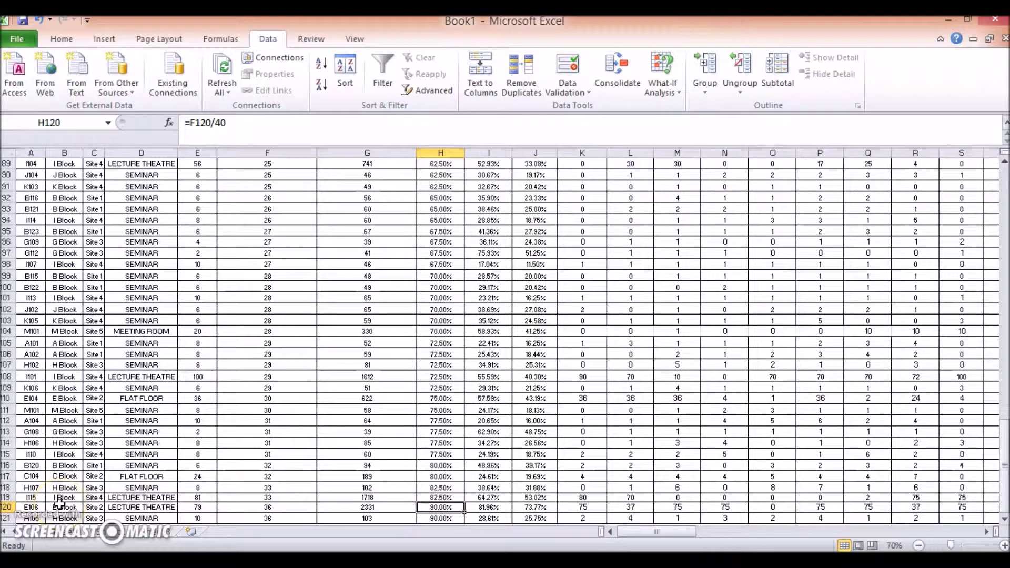
click(422, 499)
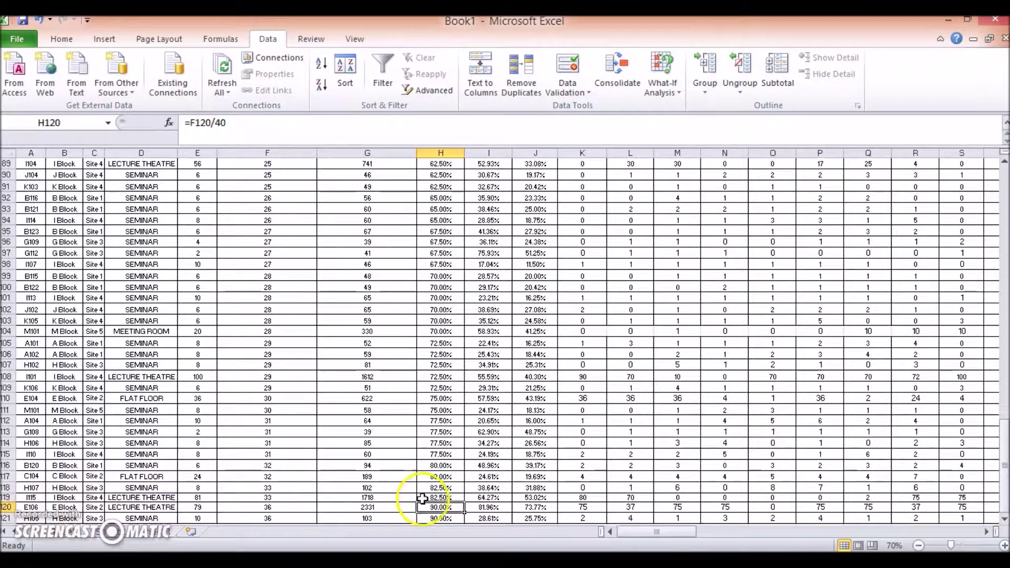